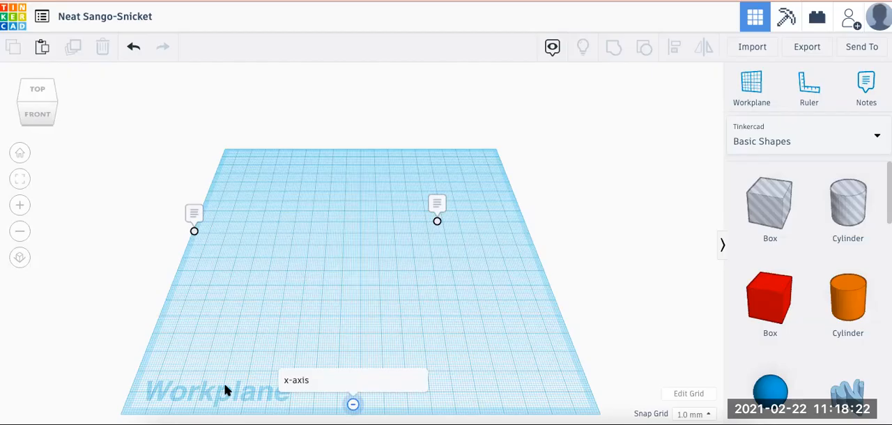
Read the y-axis and z-axis notes on the workplane and hide all notes
click(191, 214)
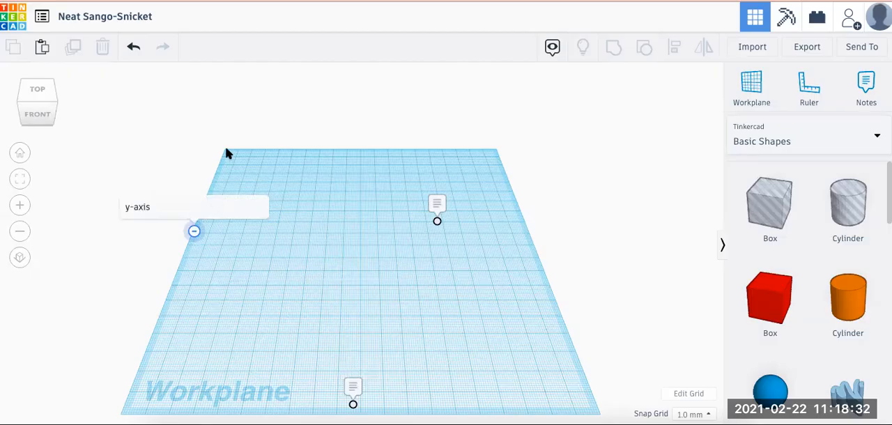
click(437, 203)
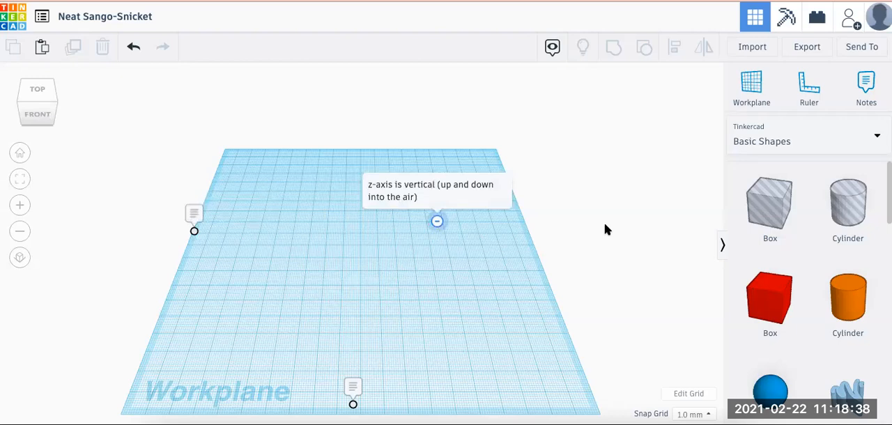
click(552, 55)
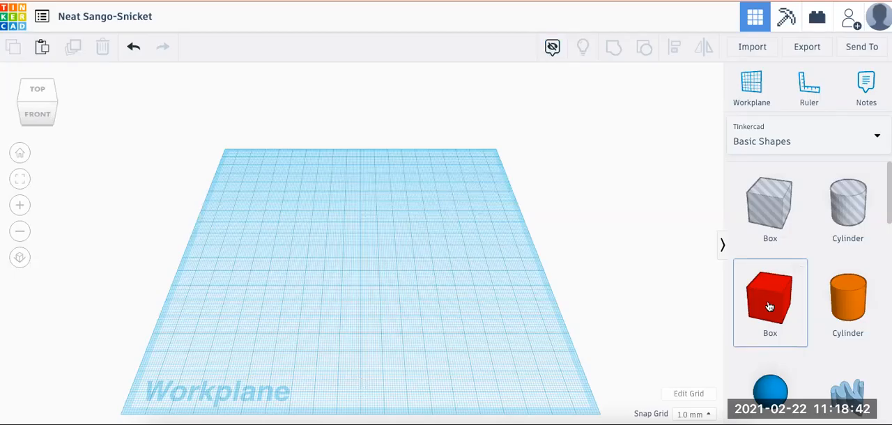
Place a solid red box on the workplane and size it 100 mm wide, 50 mm deep and 5 mm high
drag(769, 307, 289, 232)
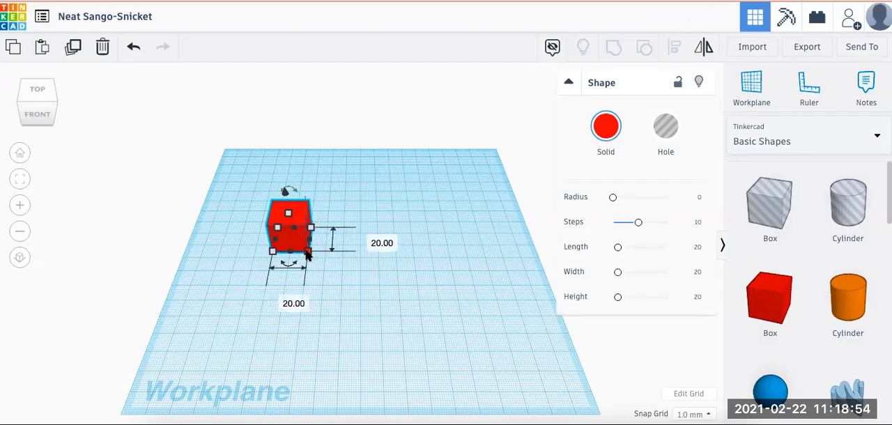
click(283, 300)
text(100)
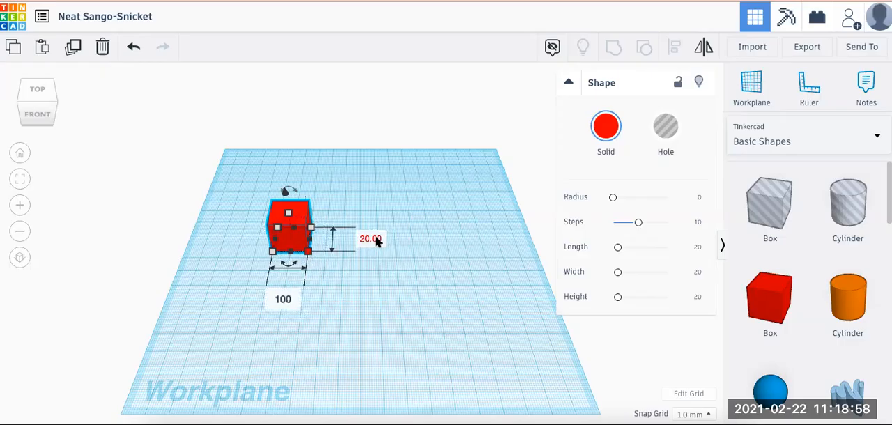
click(374, 239)
text(50)
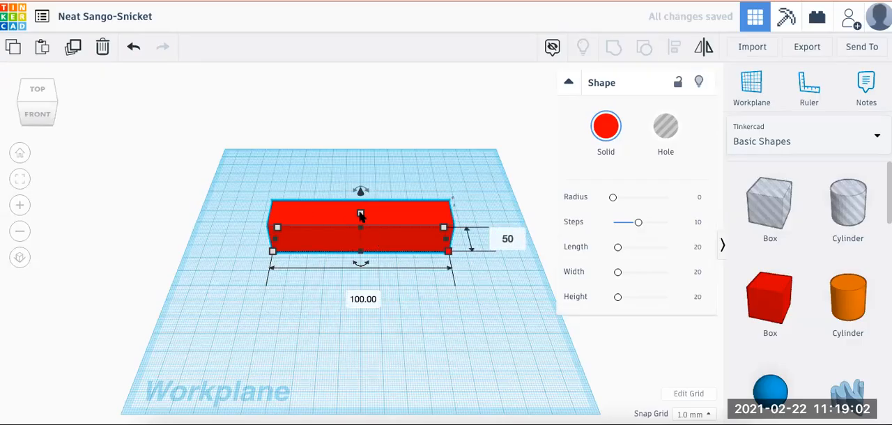
click(360, 214)
click(420, 245)
text(5)
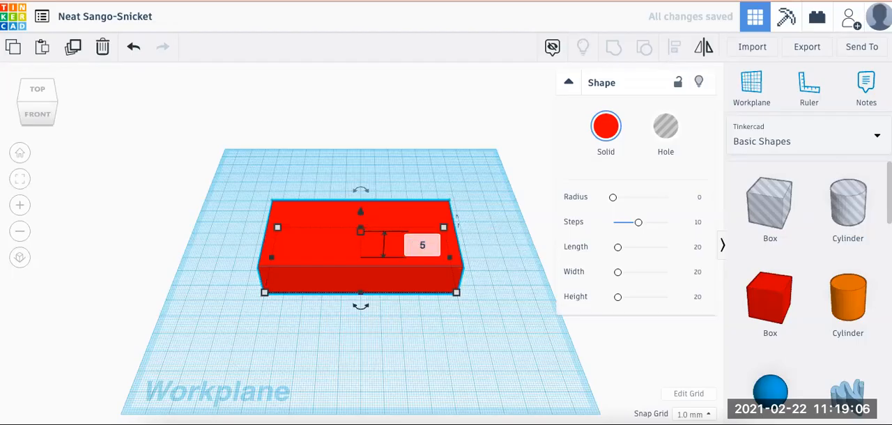
key(Return)
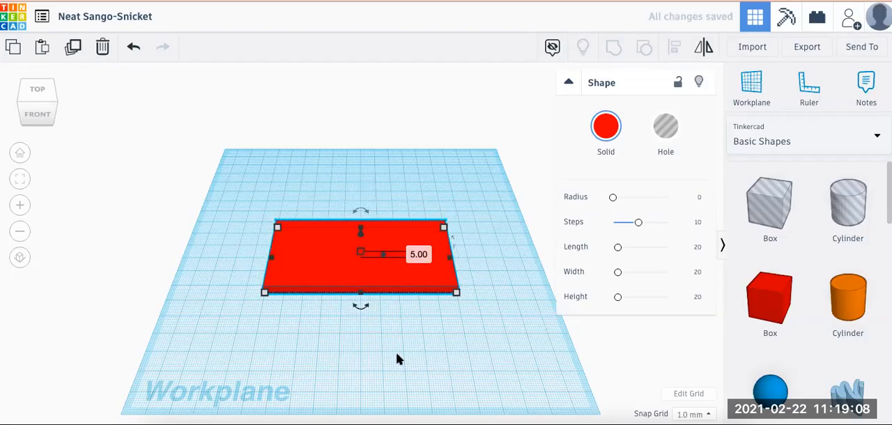
click(396, 358)
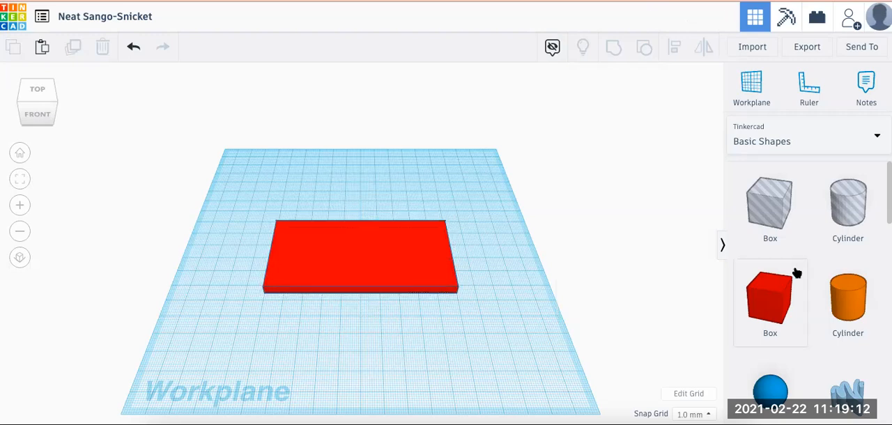
Add a Round Roof shape in front of the box and size it 40 mm wide, 50 mm deep and 15 mm high
scroll(827, 282, down, 2)
scroll(826, 287, down, 7)
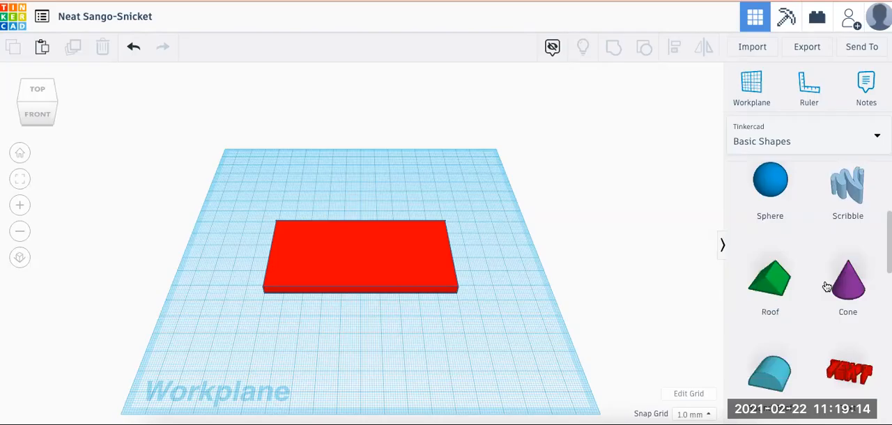
drag(772, 320, 370, 321)
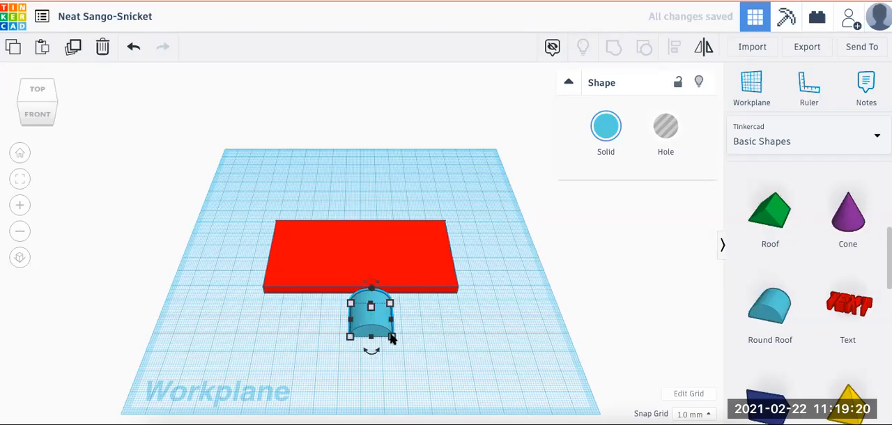
click(369, 393)
text(40)
key(Return)
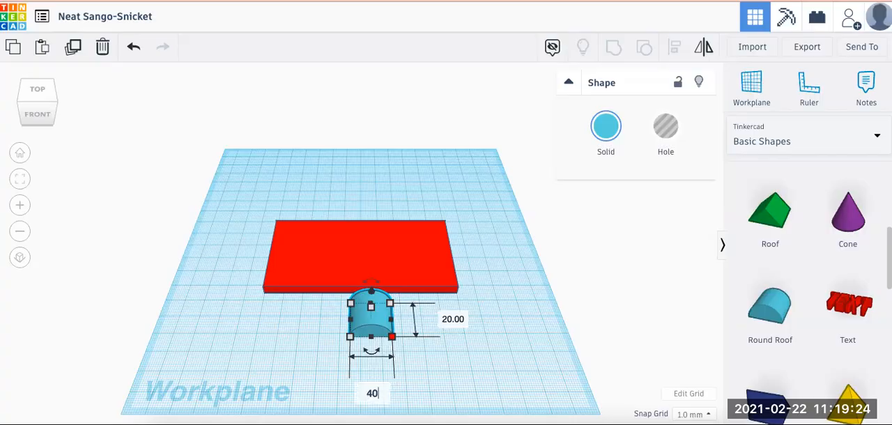
click(453, 320)
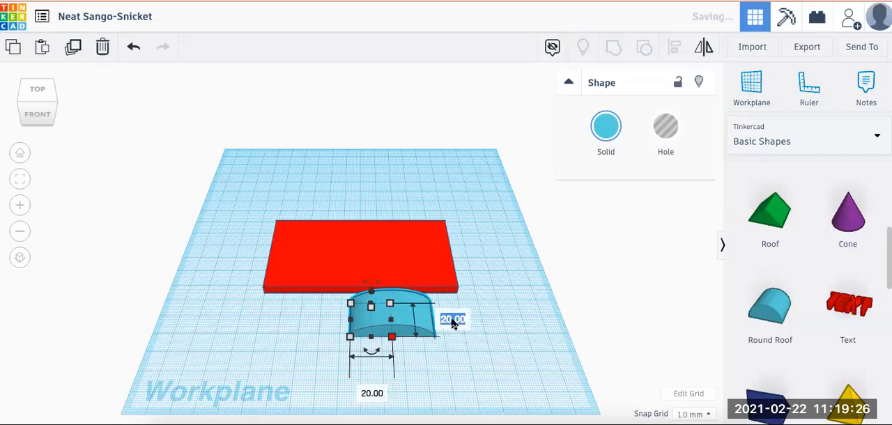
text(50)
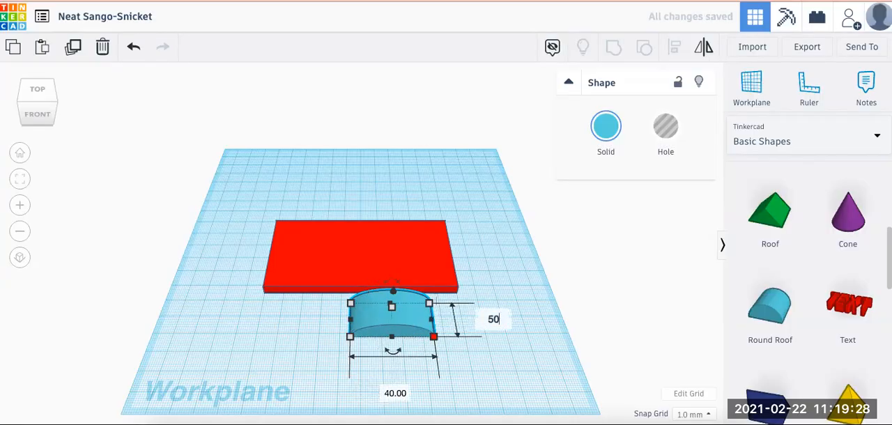
click(393, 313)
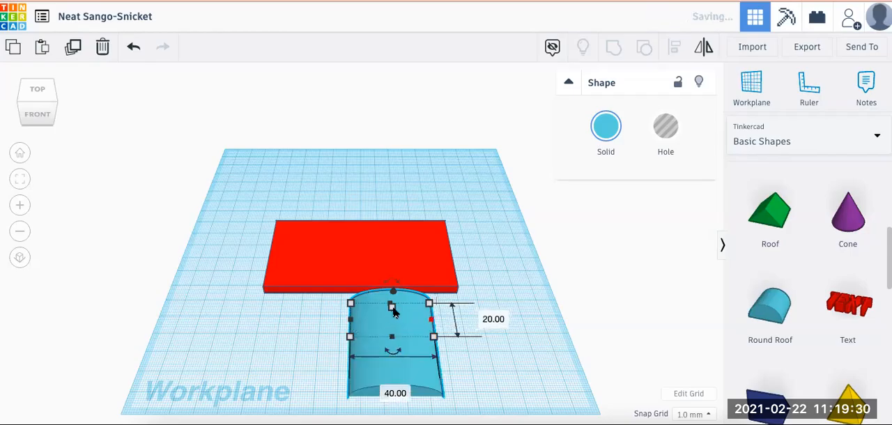
click(453, 339)
text(15)
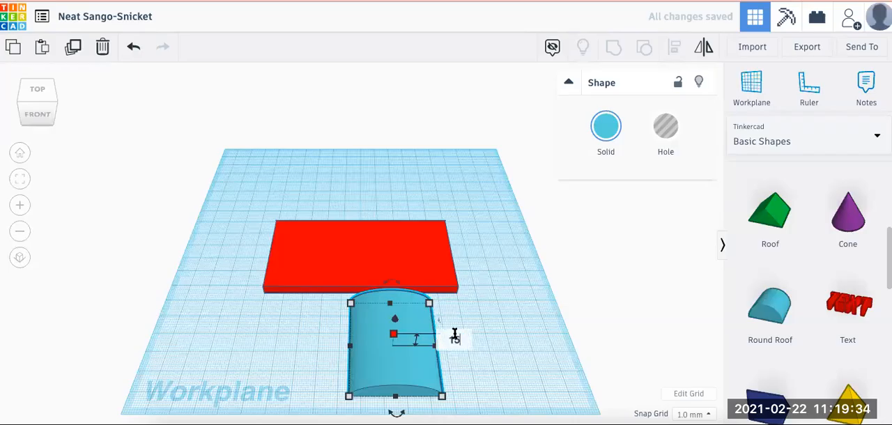
key(Return)
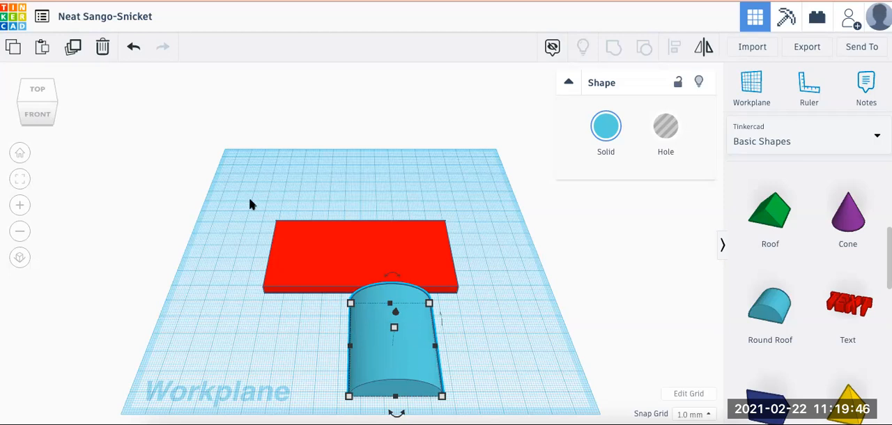
Align the round roof and the box at their left edges and centre them front to back
drag(251, 203, 474, 405)
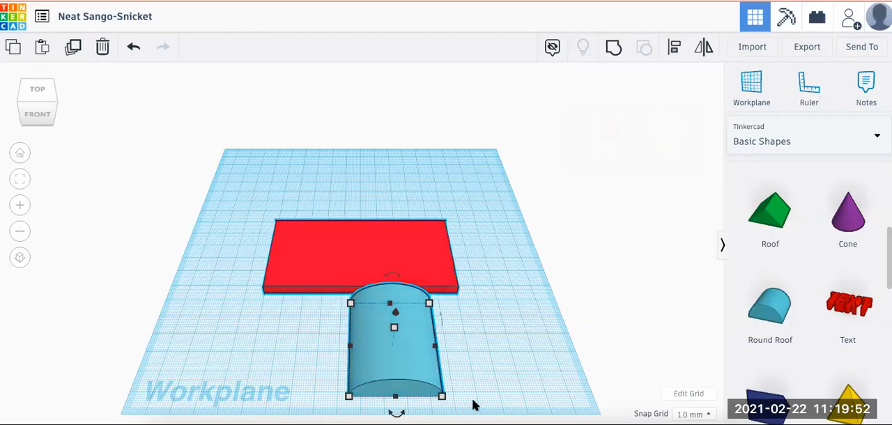
click(509, 355)
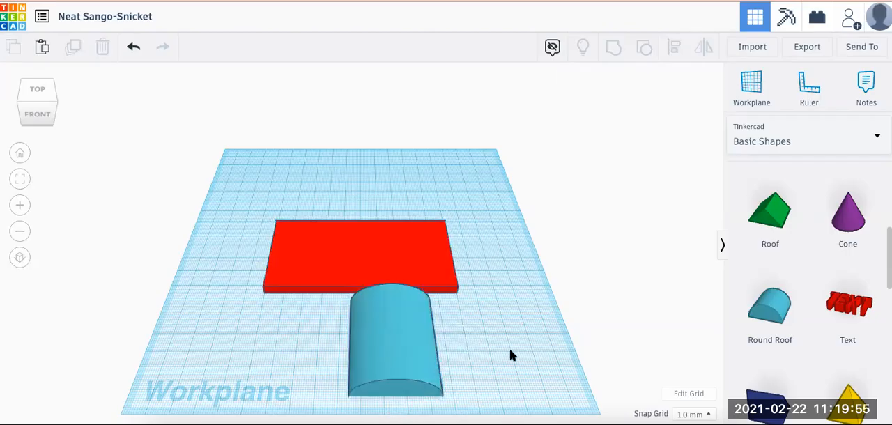
click(358, 253)
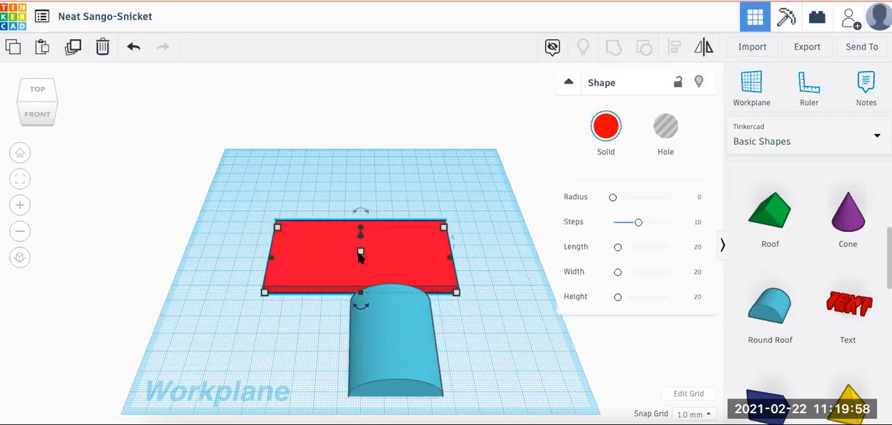
shift+click(383, 331)
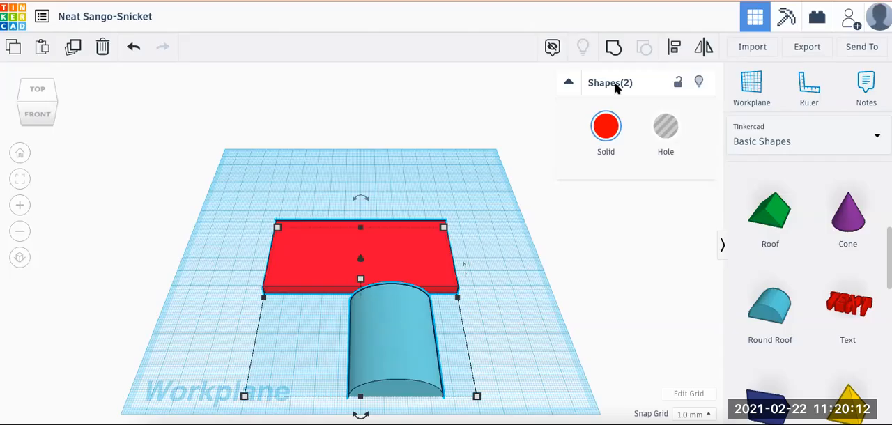
click(673, 50)
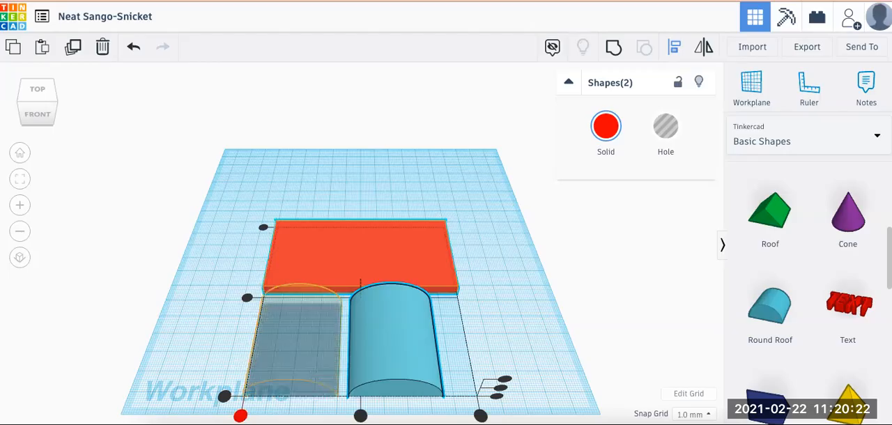
click(239, 415)
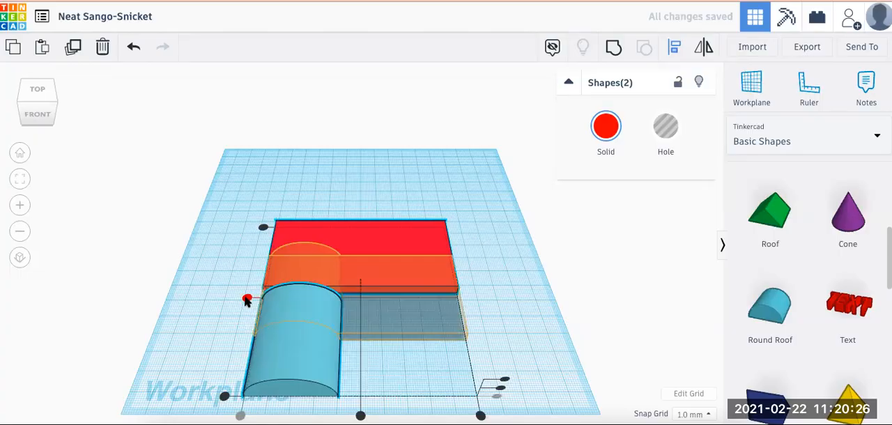
click(247, 299)
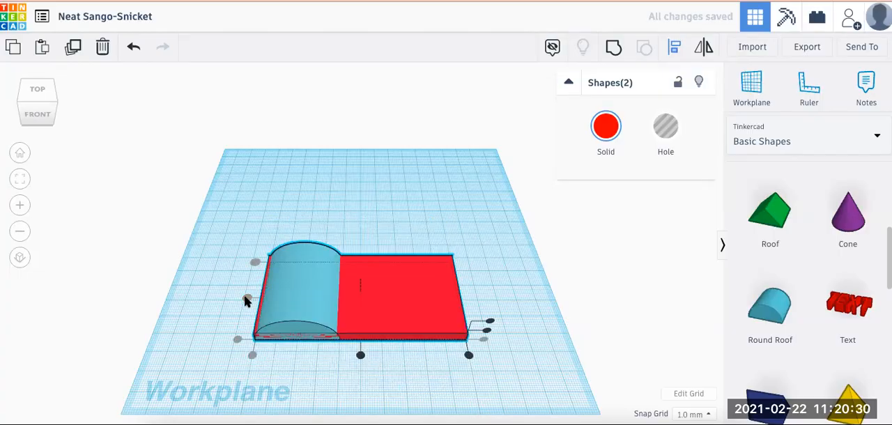
click(427, 166)
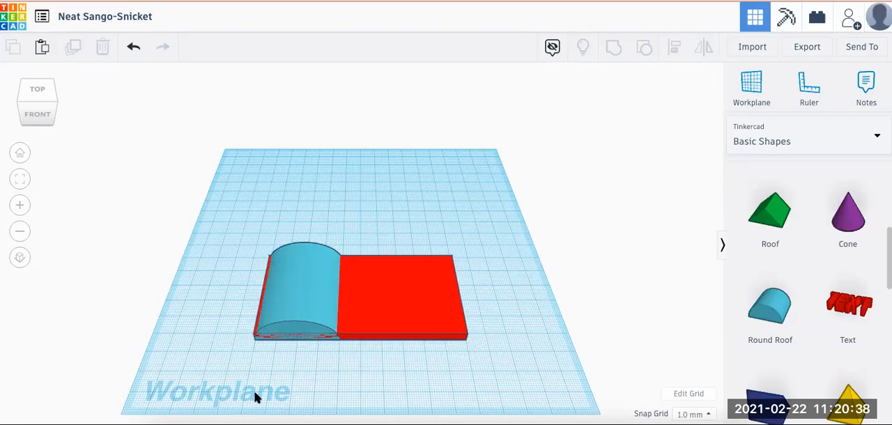
Nudge the round roof slightly to the left so it overhangs the box's left end
click(301, 304)
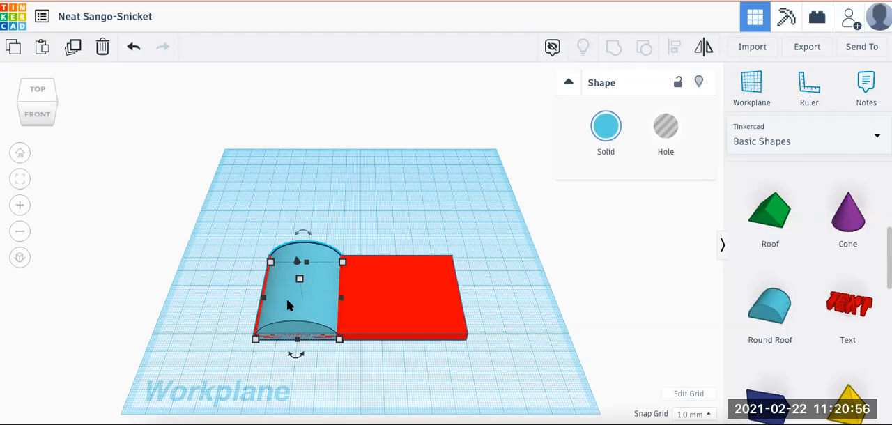
key(Left)
key(Left)
key(Left)
key(Left)
key(Left)
key(Left)
key(Left)
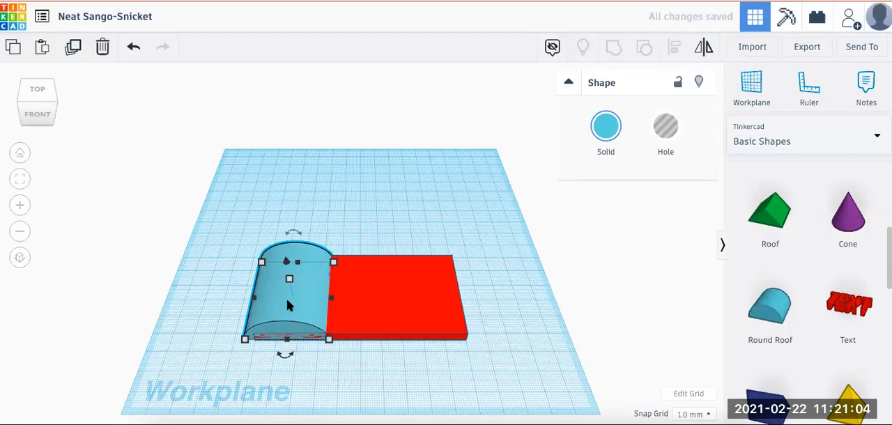
Duplicate the round roof, moving the copy behind the box, and group the original roof with the box
click(74, 49)
drag(273, 301, 421, 185)
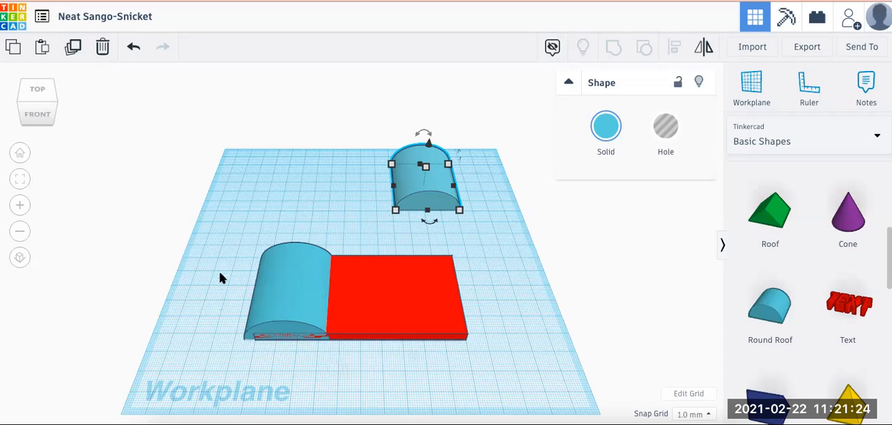
drag(218, 272, 392, 366)
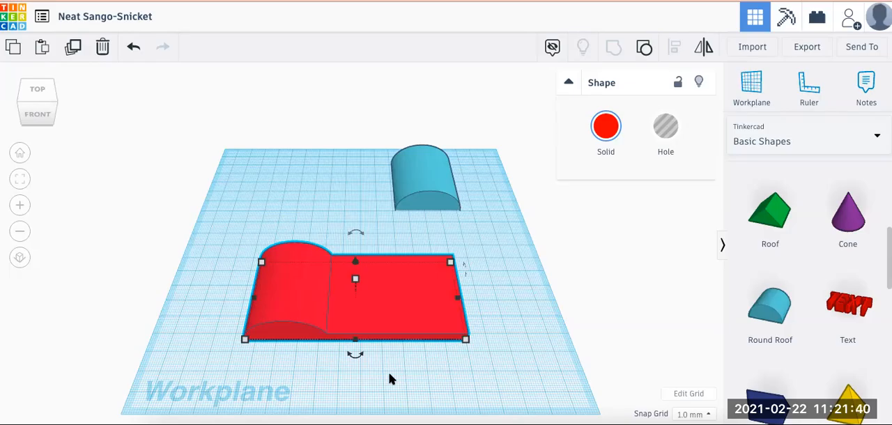
Align the grouped shape and the copied round roof at their right edges and centre them front to back
shift+click(420, 194)
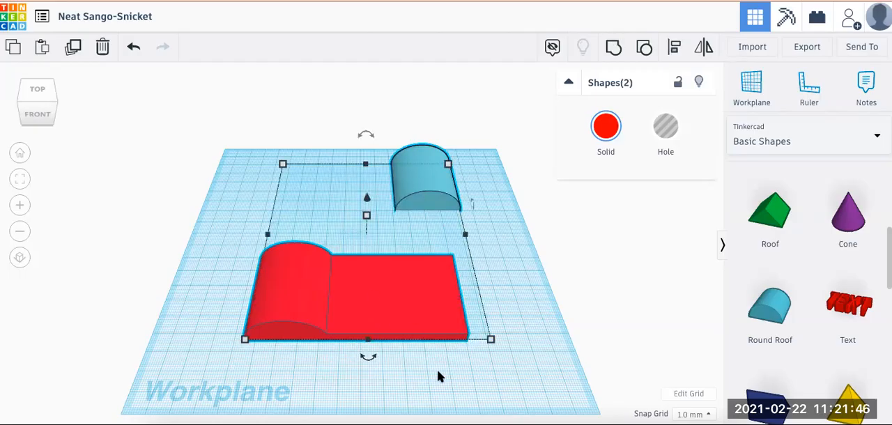
click(674, 49)
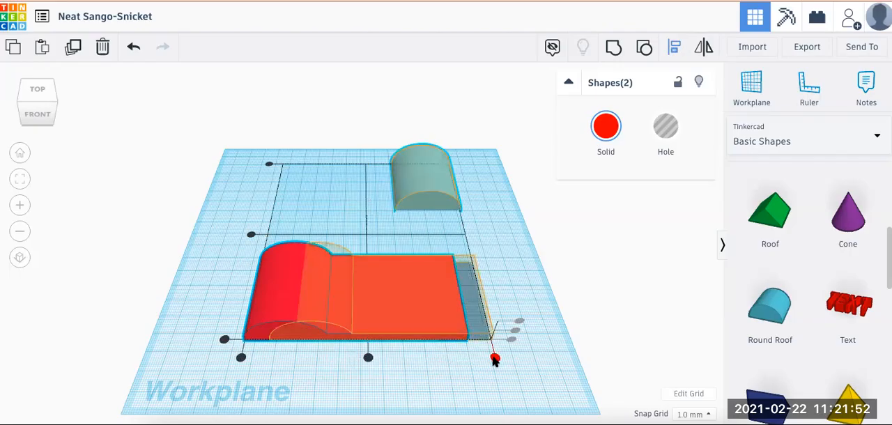
click(494, 360)
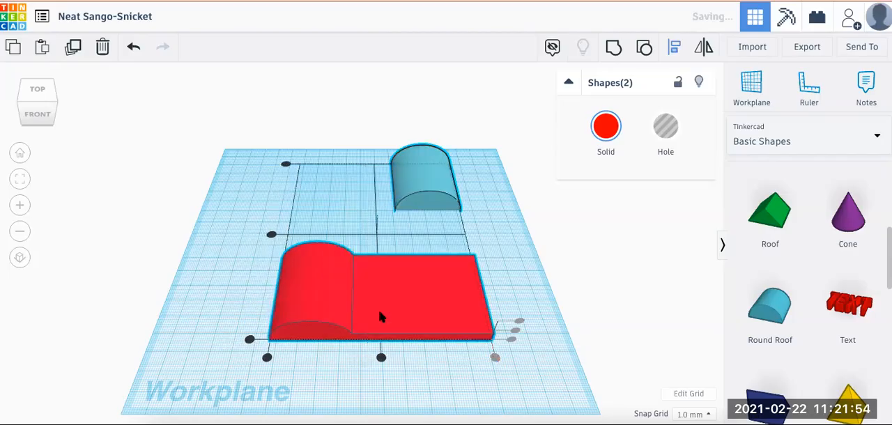
click(271, 237)
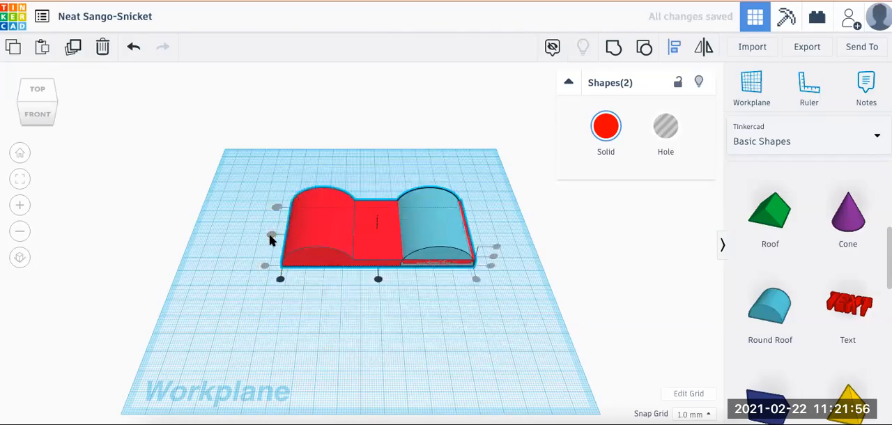
click(217, 337)
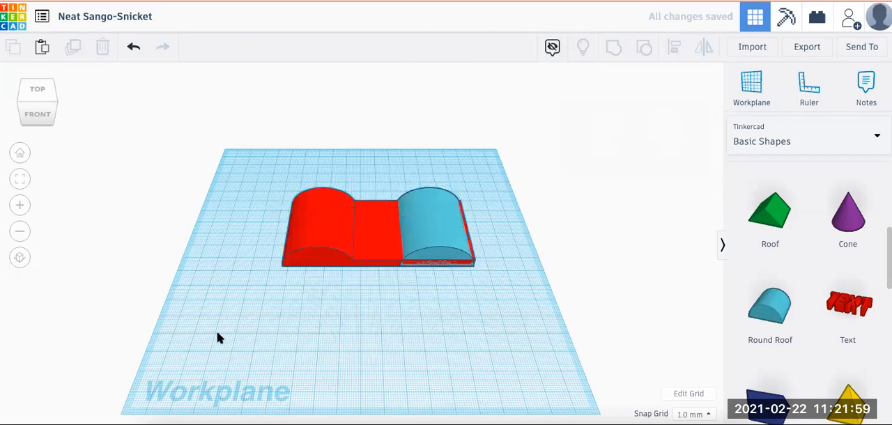
Nudge the copied round roof three steps to the right so it overhangs the base's right end
click(443, 239)
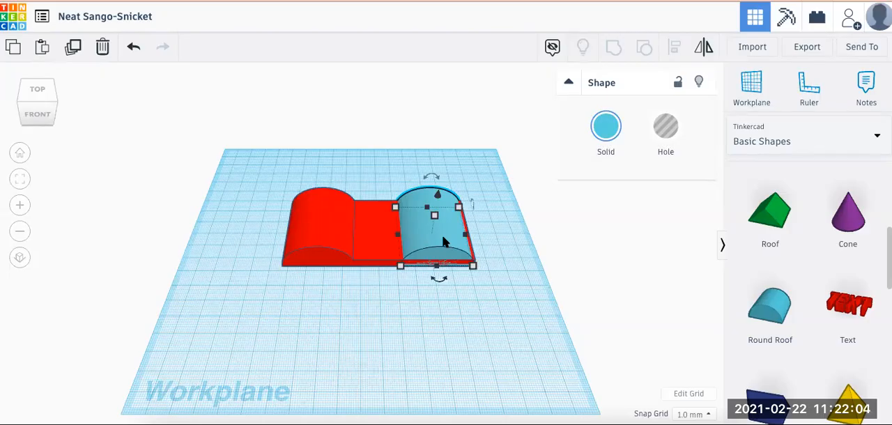
key(Right)
key(Right)
key(Right)
key(Right)
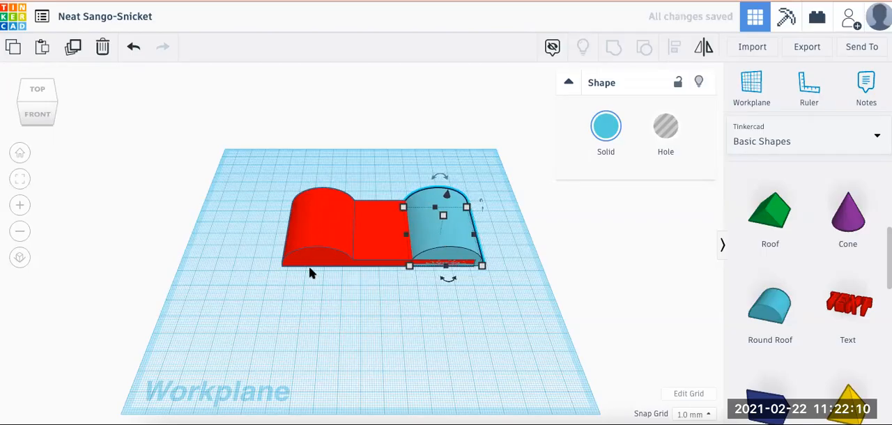
Group the copied round roof with the red base and roof into one shape
drag(269, 171, 492, 301)
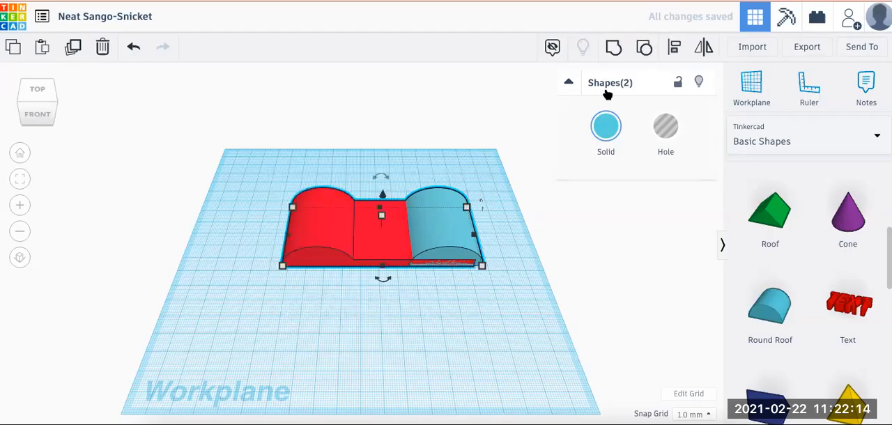
click(614, 47)
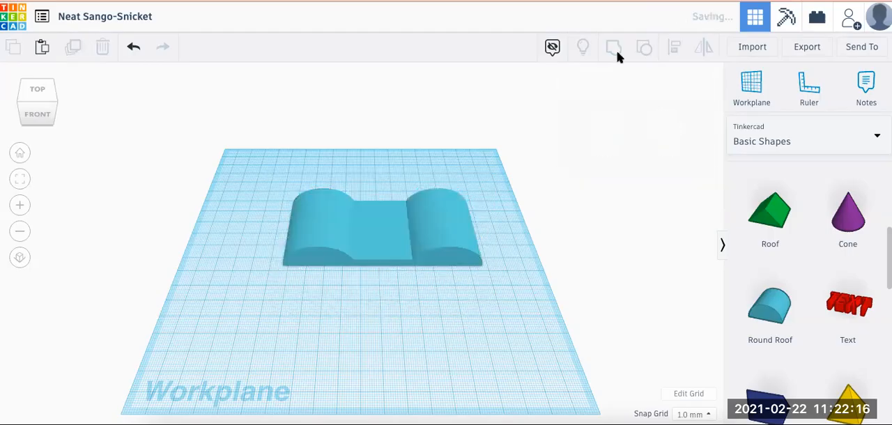
click(379, 357)
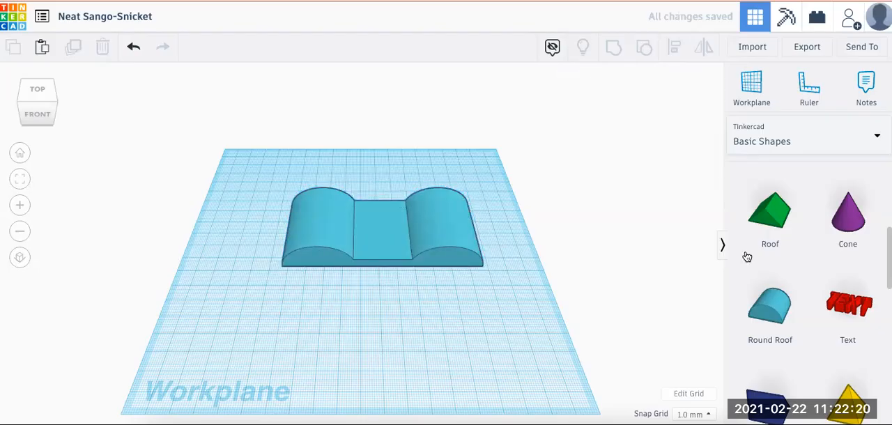
Add a solid red box to the workplane in front of the grouped shape
scroll(798, 251, up, 2)
scroll(798, 251, up, 2)
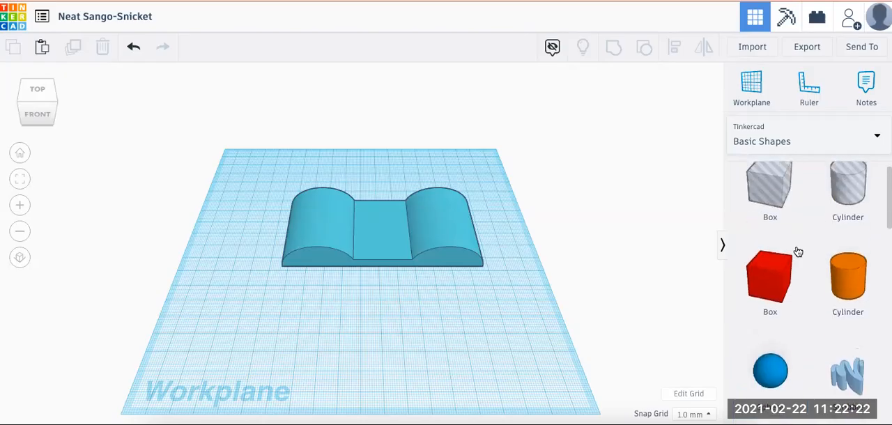
drag(776, 281, 339, 300)
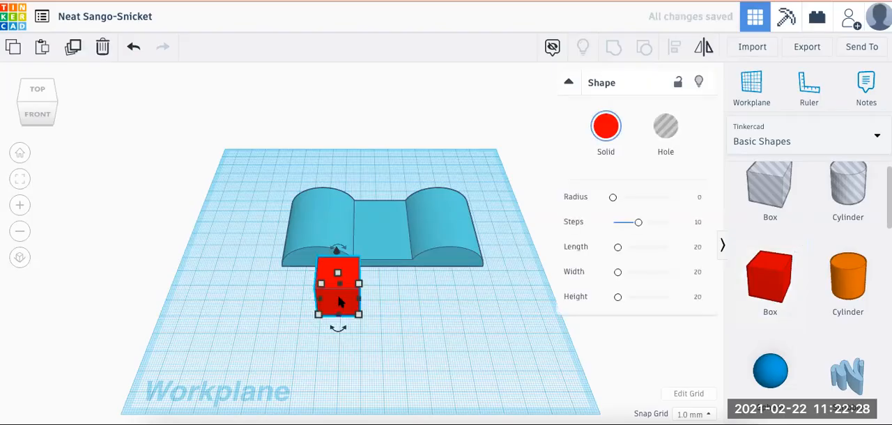
Resize the red box to 70 mm wide, 50 mm deep and 10 mm high
click(359, 315)
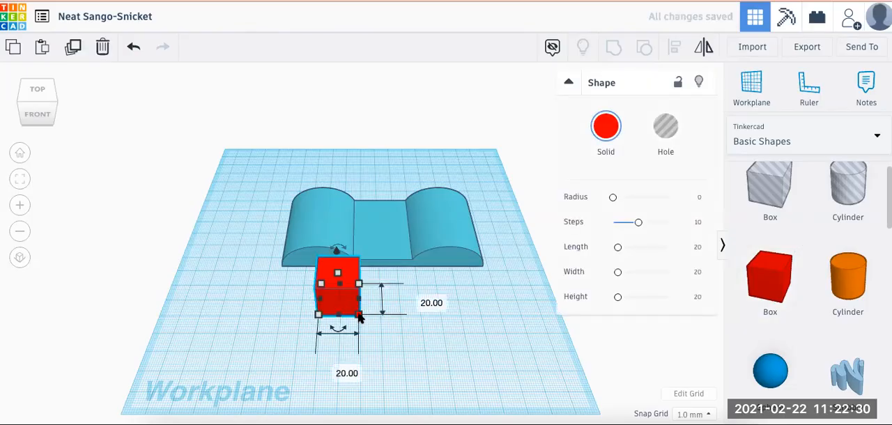
click(332, 368)
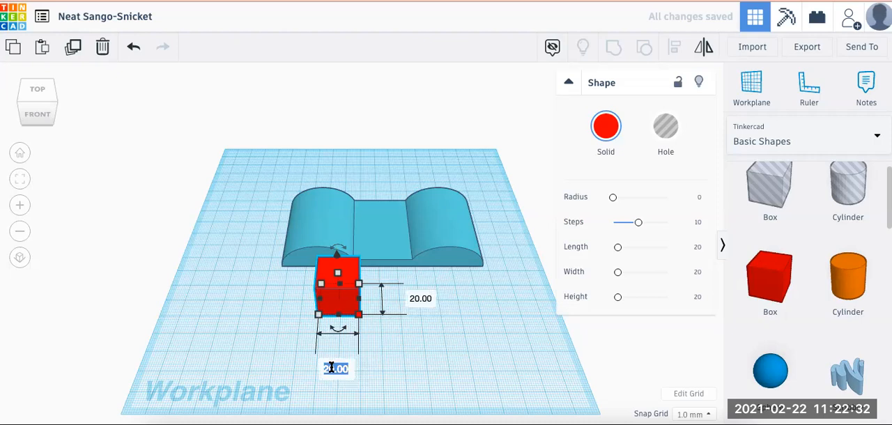
text(70)
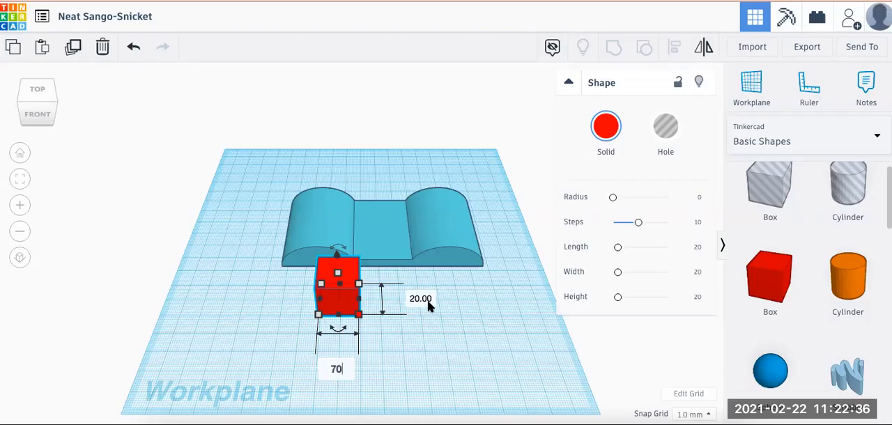
key(Return)
click(514, 297)
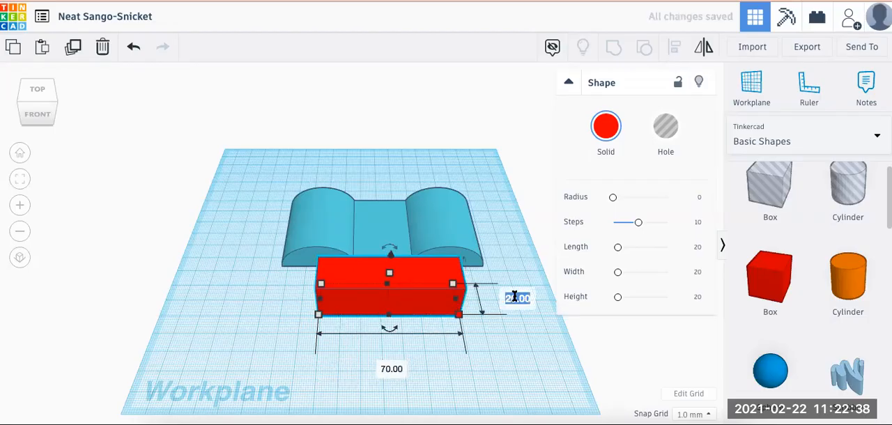
text(50)
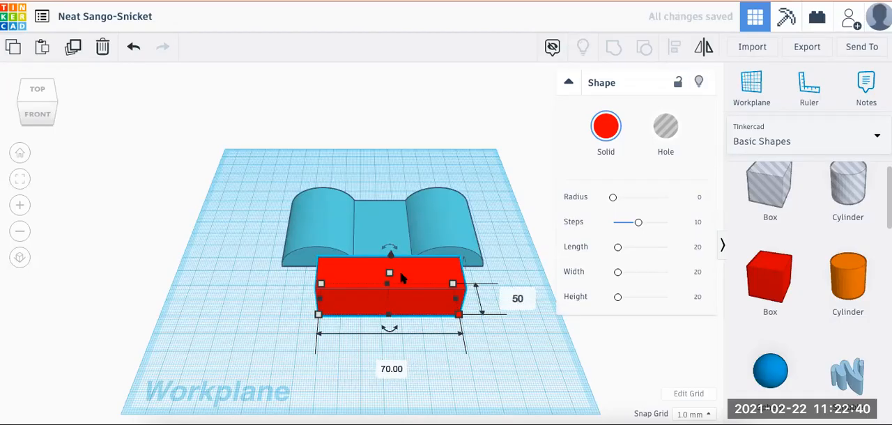
key(Return)
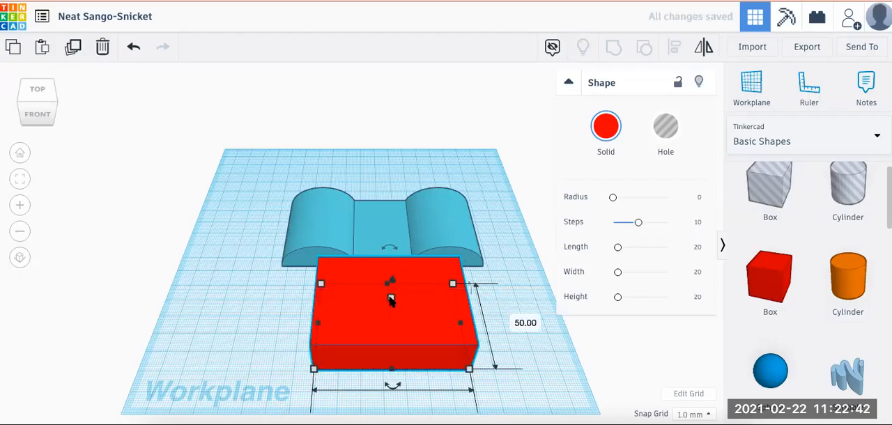
click(451, 310)
text(10)
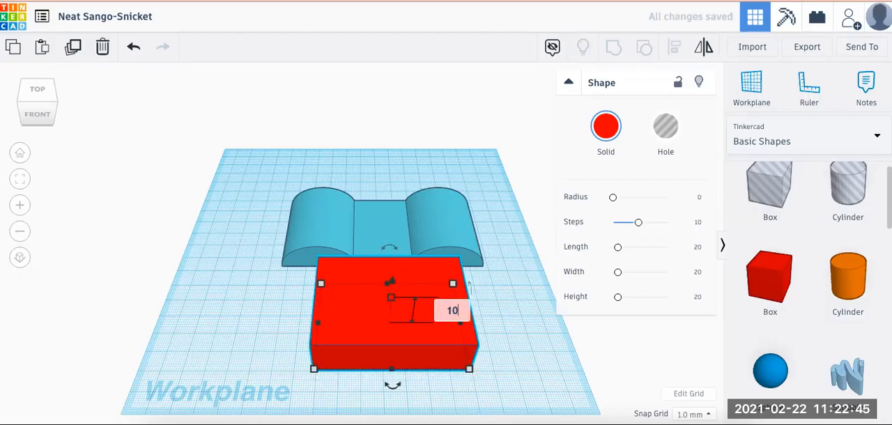
key(Return)
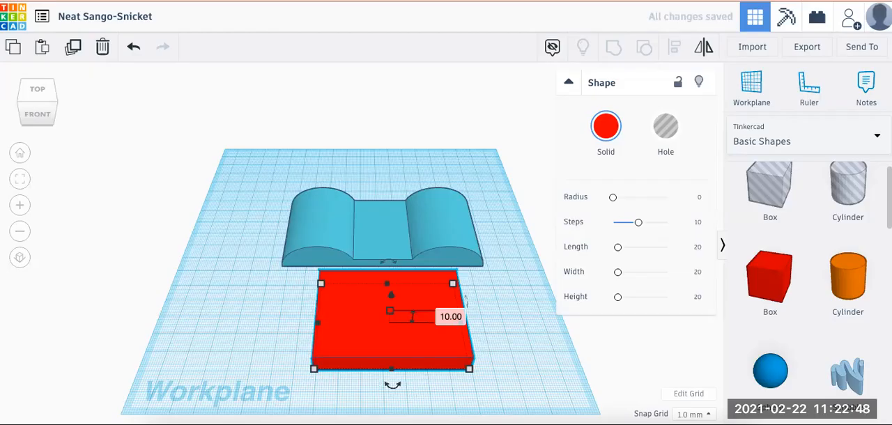
click(241, 326)
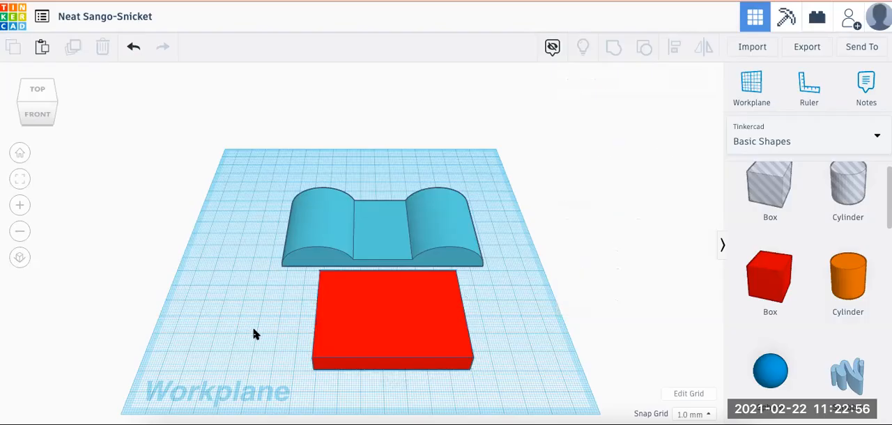
Raise the red box 5 mm above the workplane
right_drag(255, 333, 254, 290)
click(356, 271)
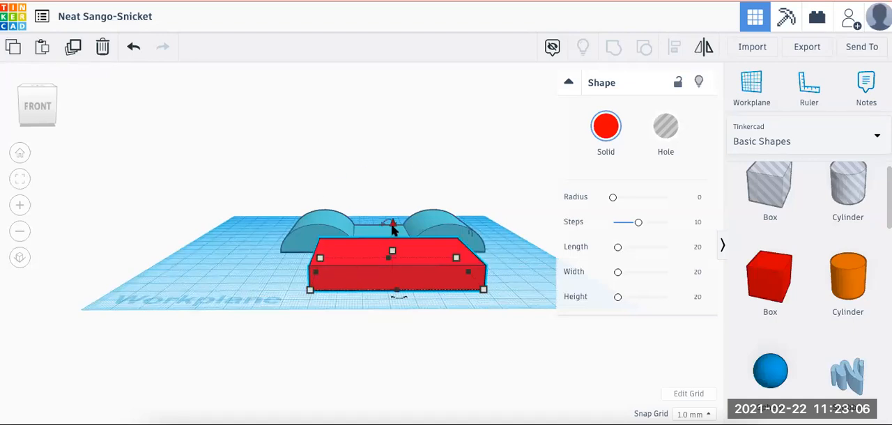
scroll(392, 230, up, 4)
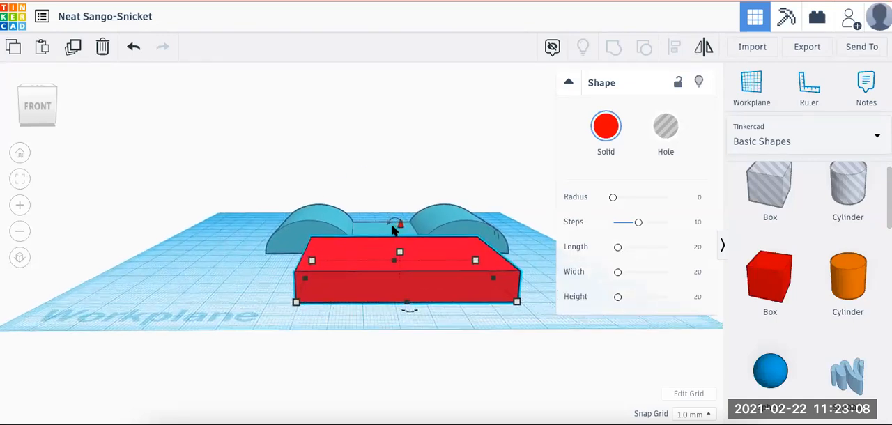
scroll(392, 230, down, 3)
scroll(392, 230, up, 4)
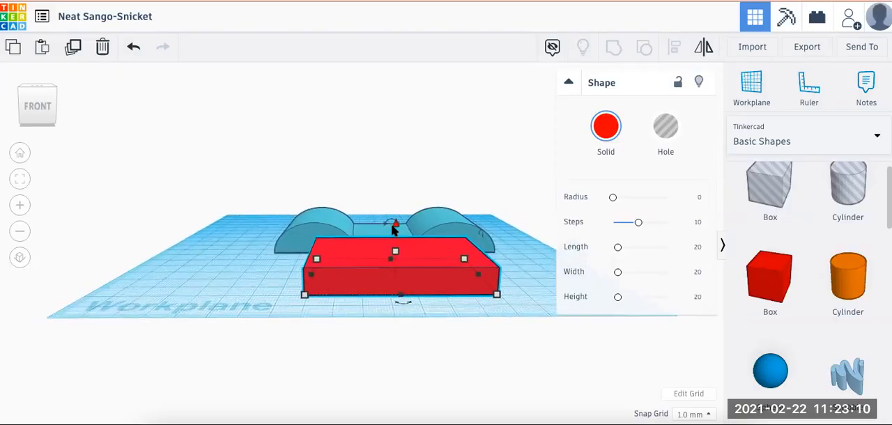
click(195, 288)
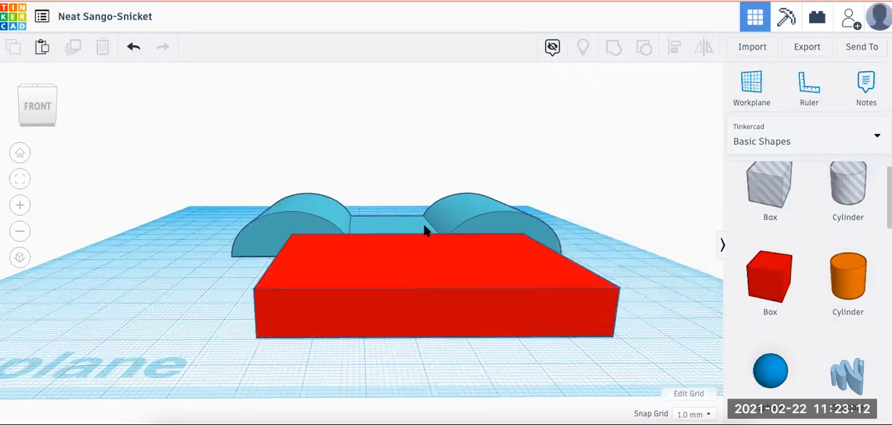
click(413, 272)
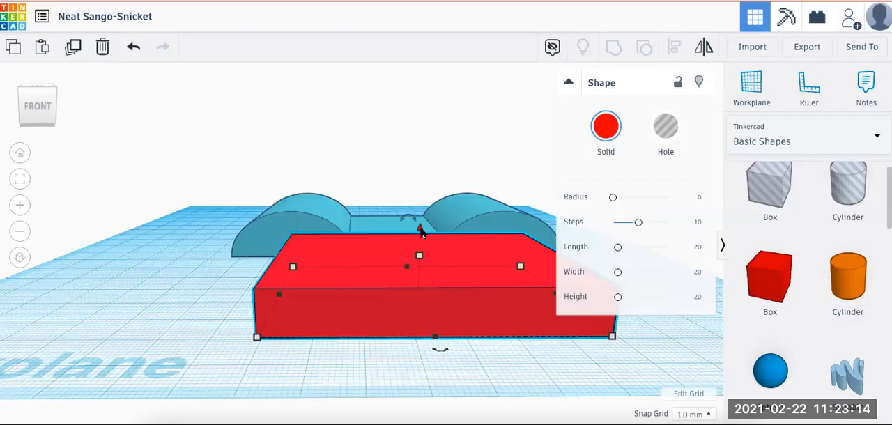
click(568, 83)
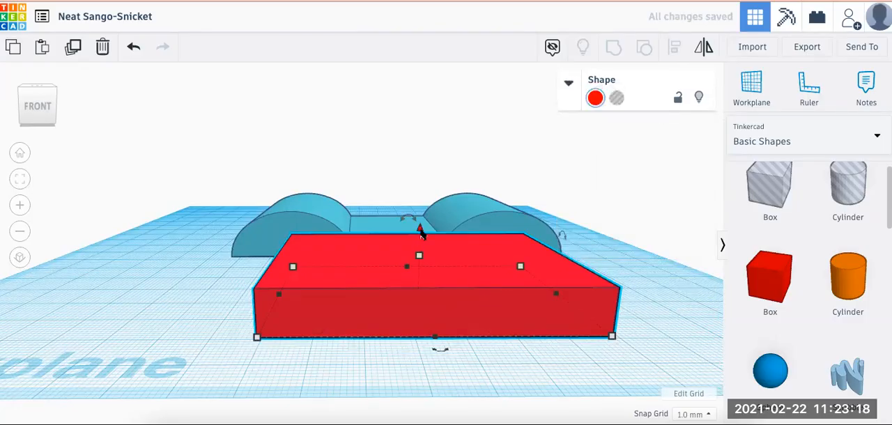
drag(420, 232, 421, 222)
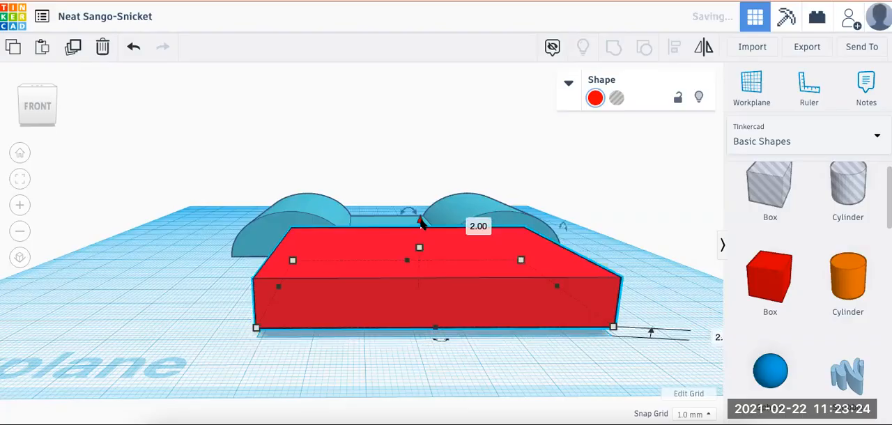
click(133, 47)
drag(420, 231, 420, 209)
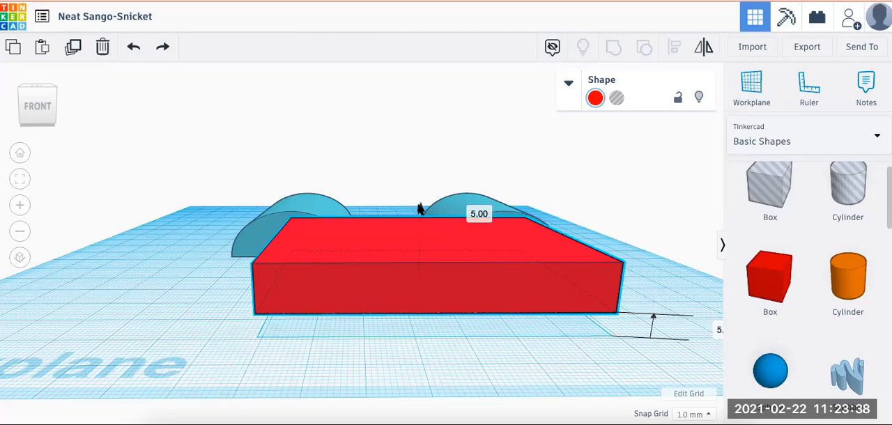
click(214, 338)
Centre the red box and the blue shape on each other, both left to right and front to back, and group them
mouse_move(212, 342)
right_down()
mouse_move(212, 313)
mouse_move(209, 341)
right_up()
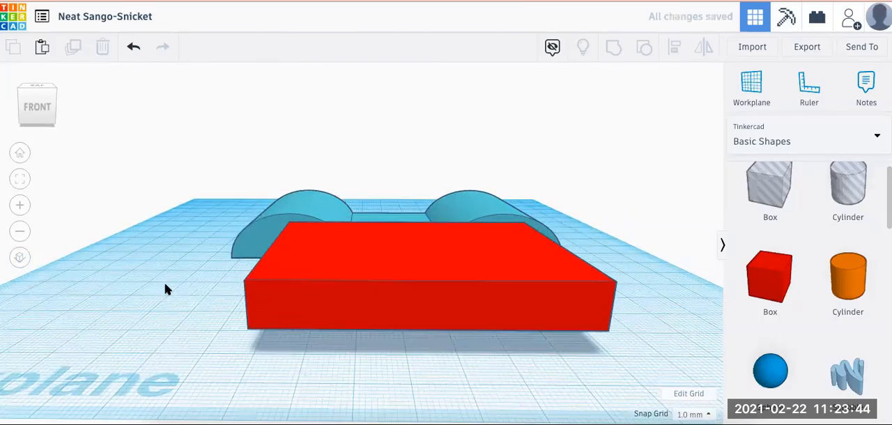
click(20, 160)
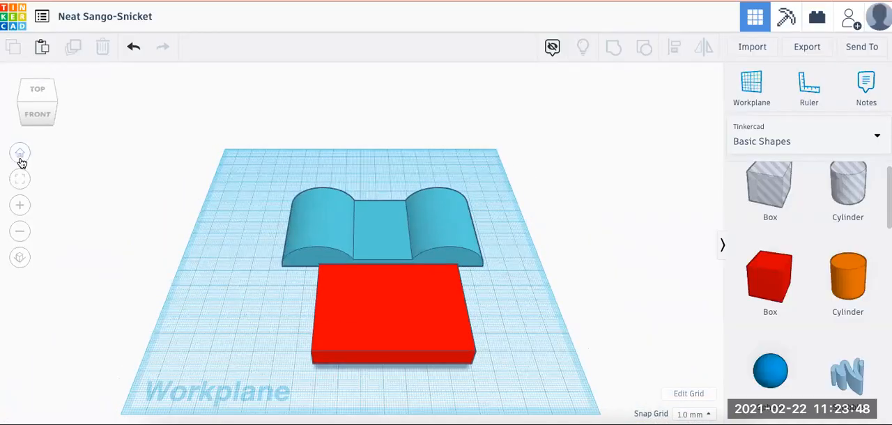
drag(243, 172, 503, 374)
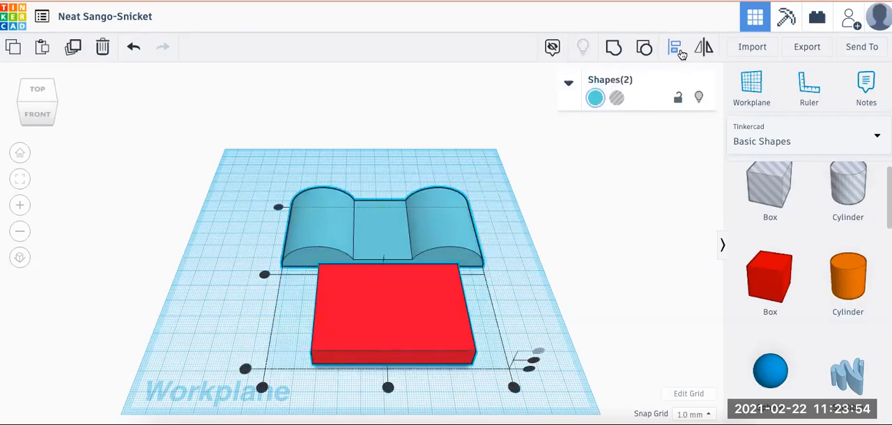
click(676, 47)
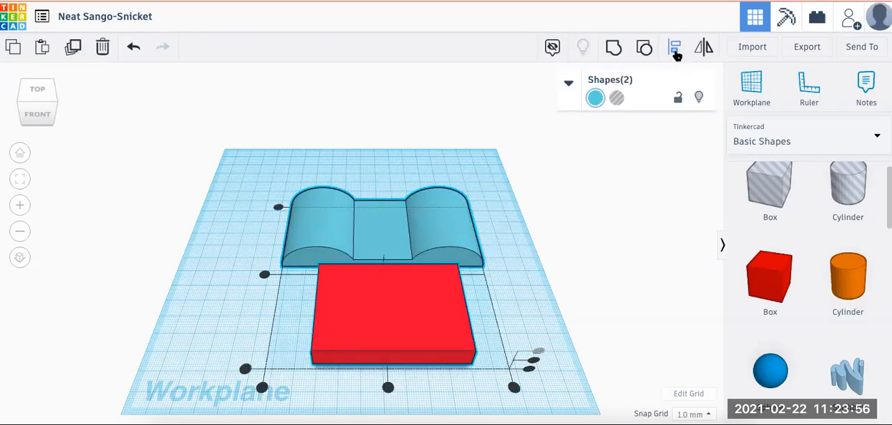
click(388, 388)
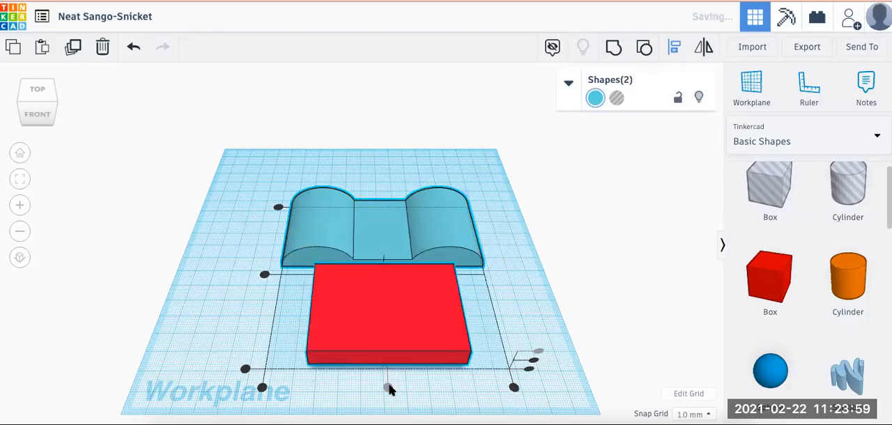
click(264, 274)
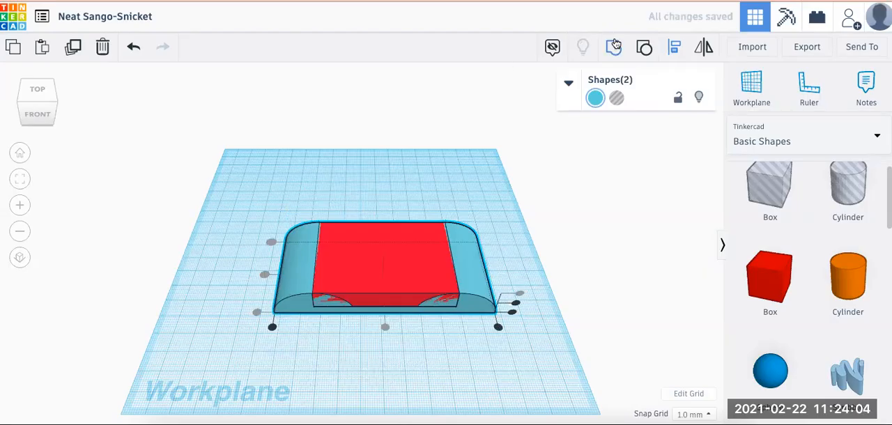
click(614, 46)
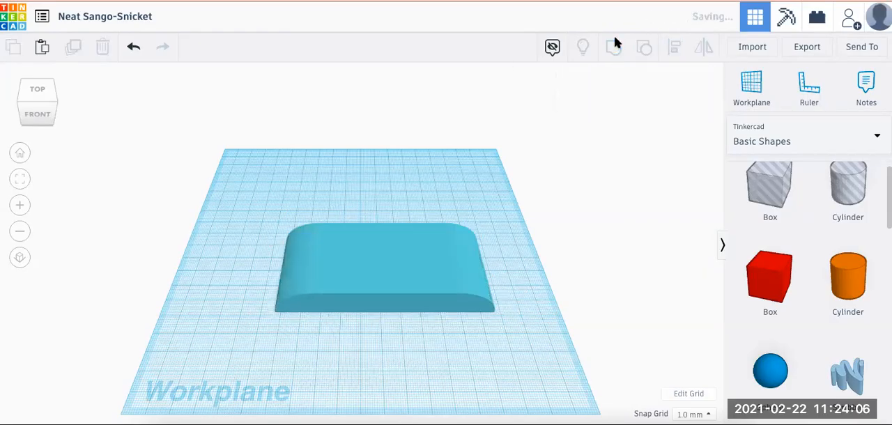
click(219, 316)
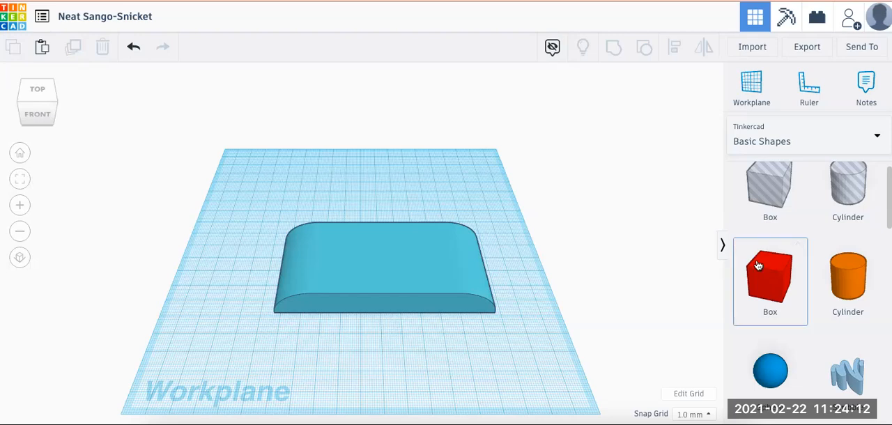
Add a round roof on the workplane and move the grouped body about 51 mm back and 6 mm left, behind the roof
scroll(793, 279, down, 3)
scroll(793, 278, down, 4)
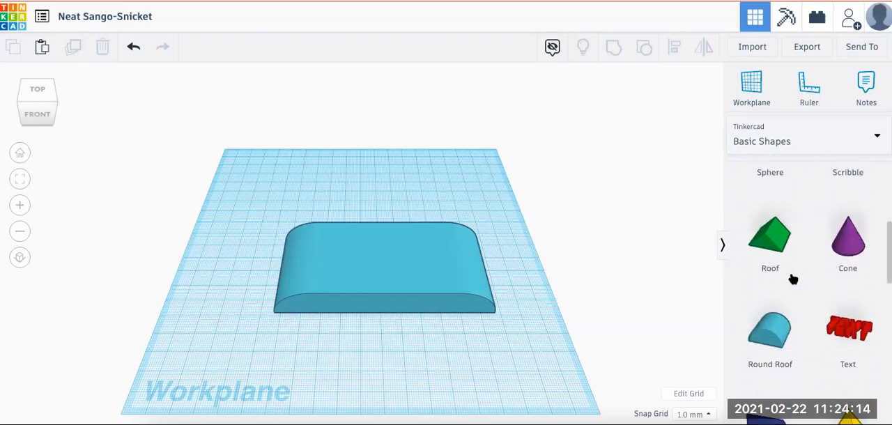
click(350, 304)
drag(386, 263, 370, 187)
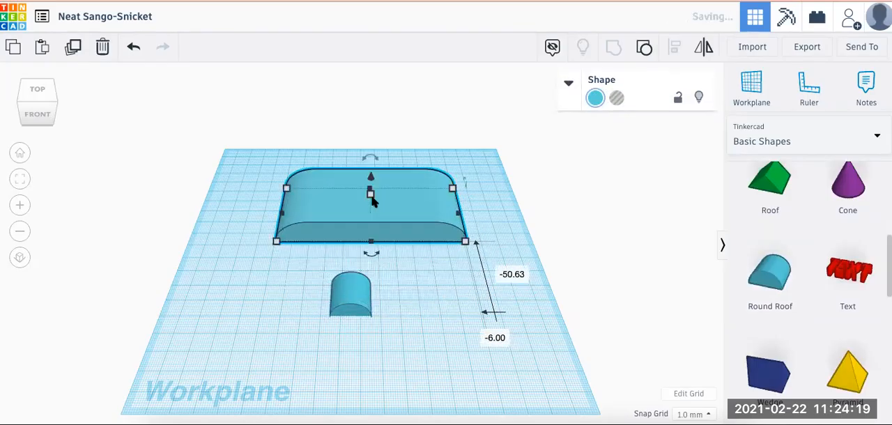
Resize the round roof in front of the body to 50 mm wide, 50 mm deep and 15 mm high
click(362, 314)
click(357, 376)
text(50)
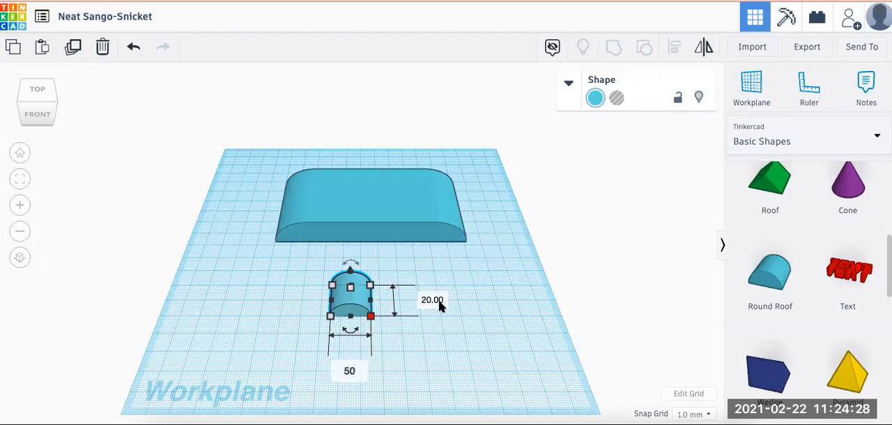
key(Return)
click(492, 300)
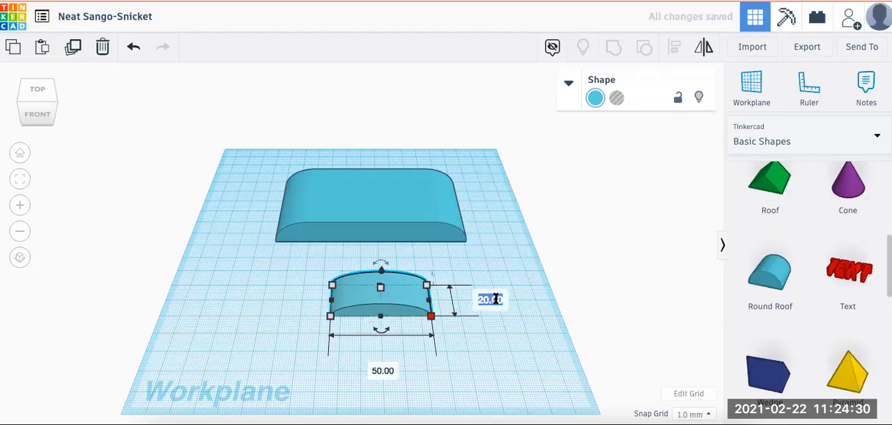
text(50)
key(Return)
mouse_move(382, 313)
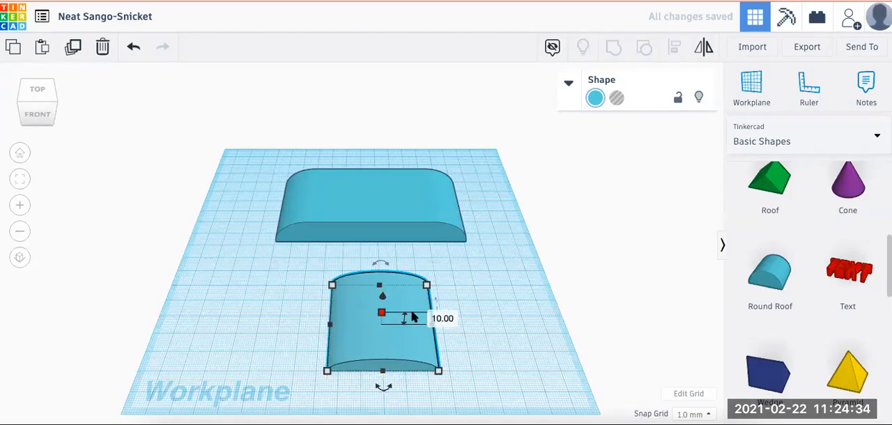
click(441, 318)
text(15)
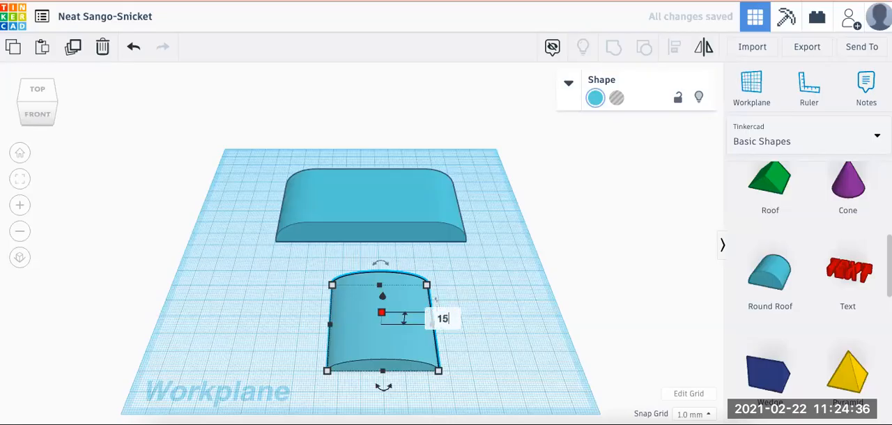
key(Return)
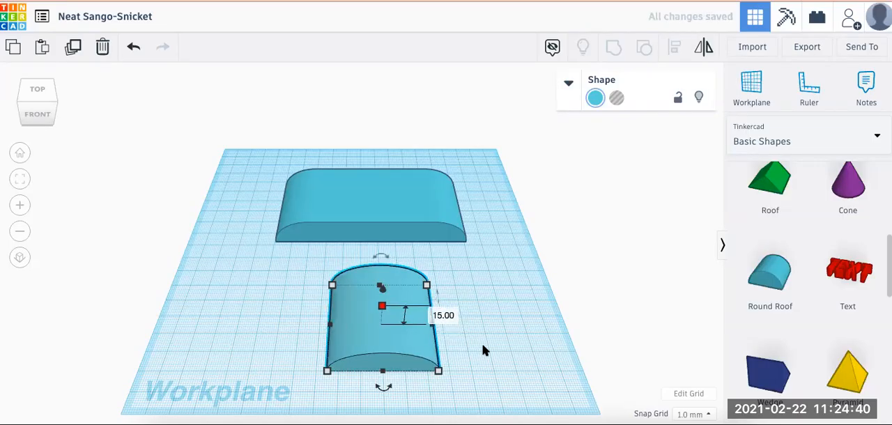
Raise the resized round roof above the workplane to the height of the body's flat front ledge
click(470, 351)
click(377, 346)
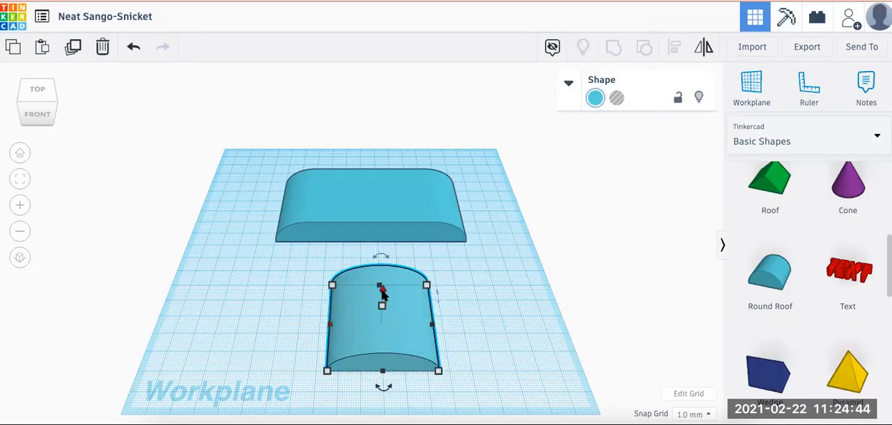
drag(383, 290, 385, 273)
drag(384, 271, 384, 270)
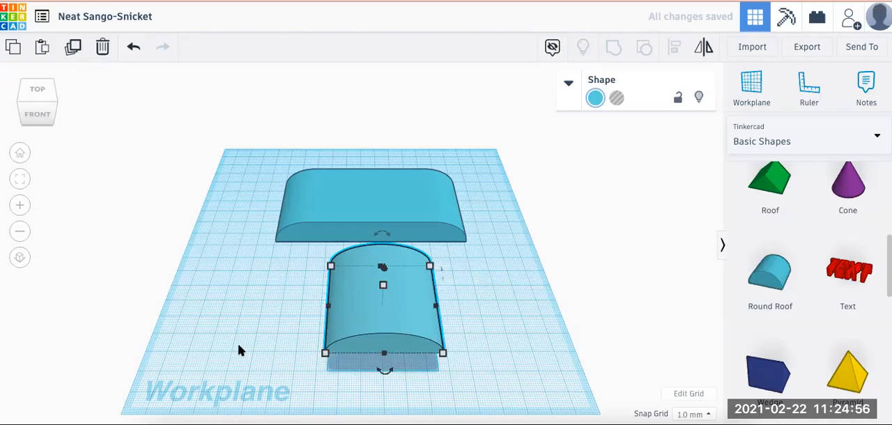
Centre the round roof and the grouped body on each other, both left to right and front to back
drag(247, 176, 466, 343)
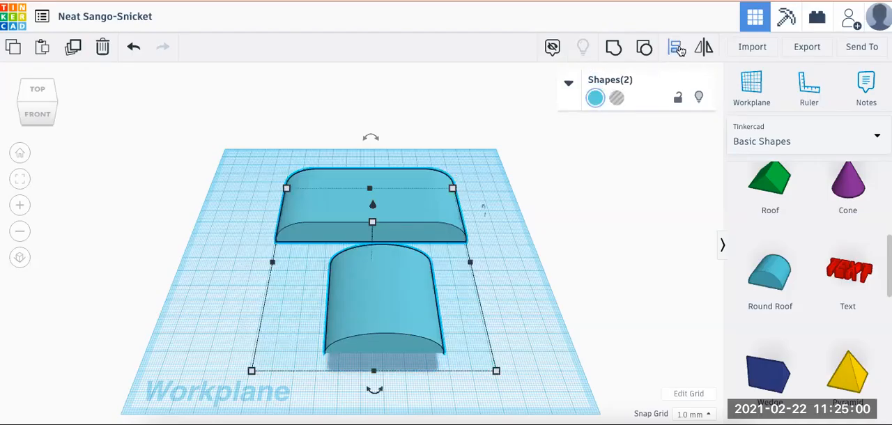
click(676, 47)
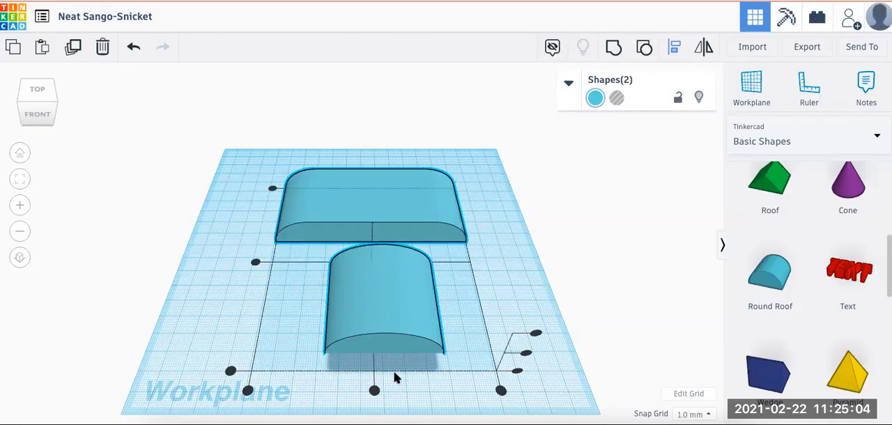
click(374, 391)
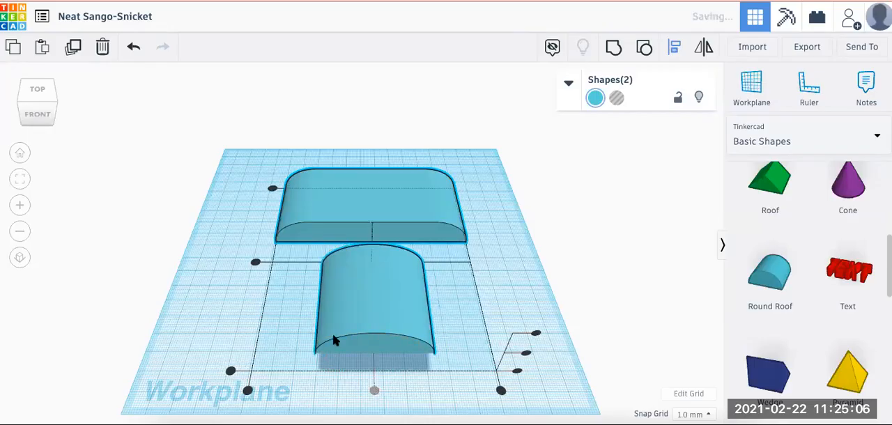
click(255, 264)
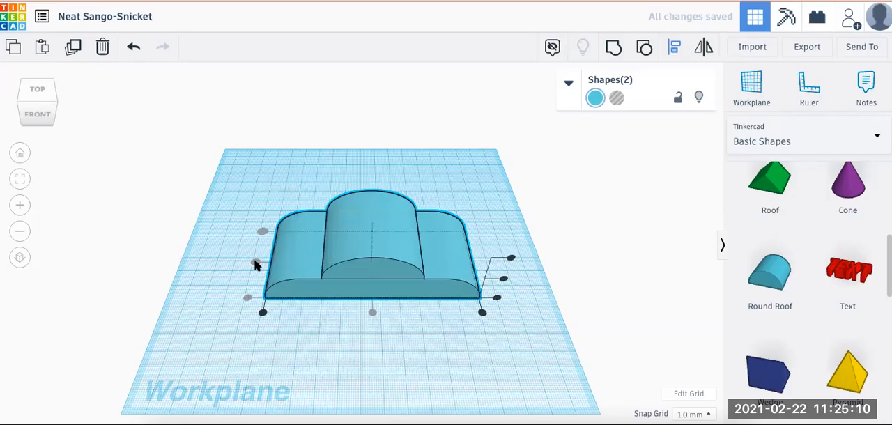
click(211, 257)
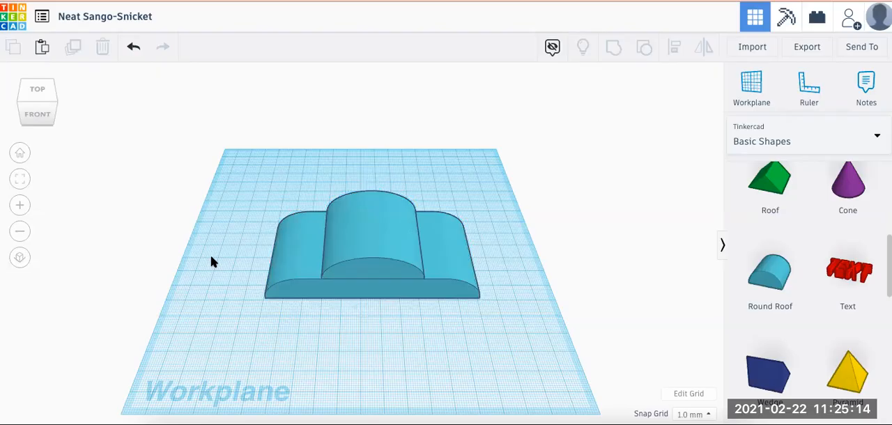
Shift the upper round roof about 5 mm to the right on the body
click(378, 232)
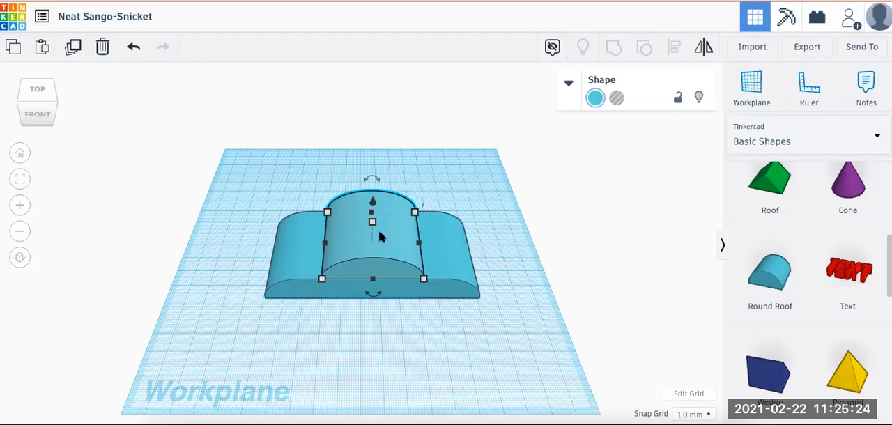
key(Right)
key(Right)
key(Right)
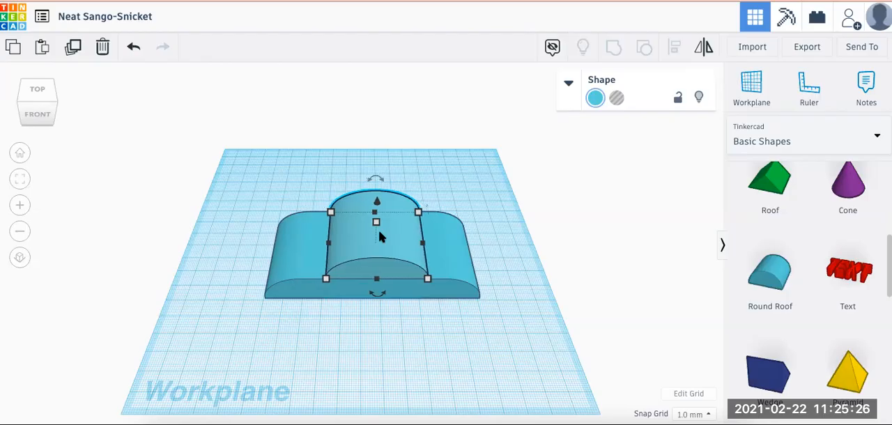
key(Right)
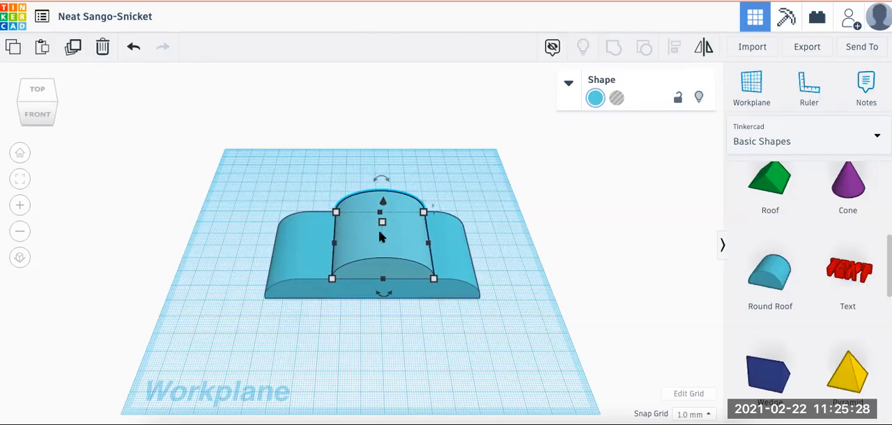
Group the upper round roof with the body beneath it
drag(282, 184, 430, 318)
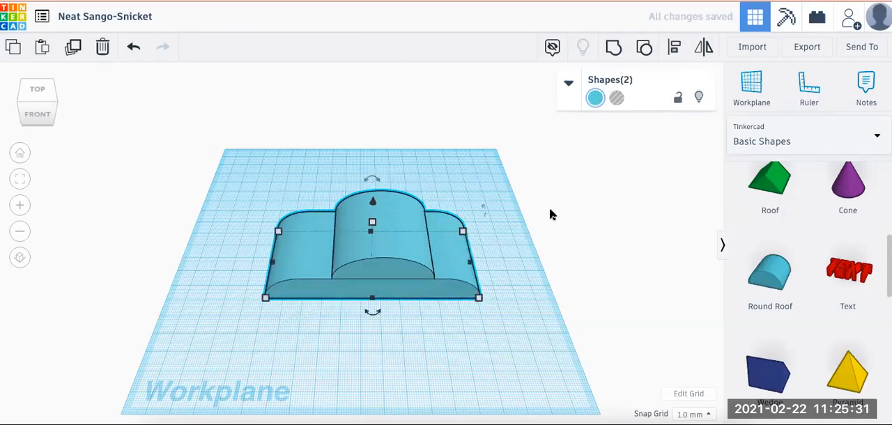
click(613, 47)
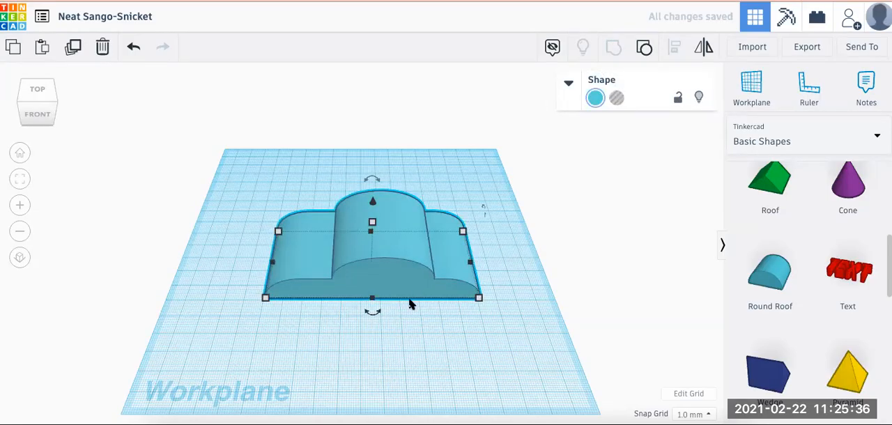
click(402, 343)
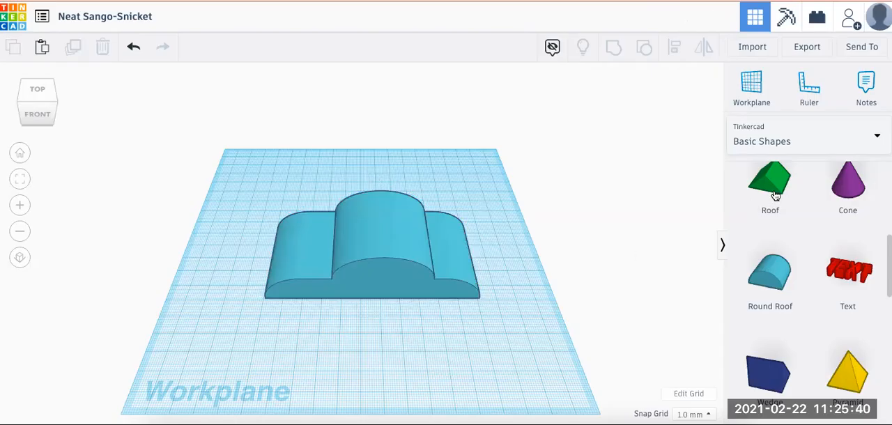
Add a green roof on the workplane in front of the body and make it 50 mm wide and 50 mm deep
drag(775, 188, 408, 317)
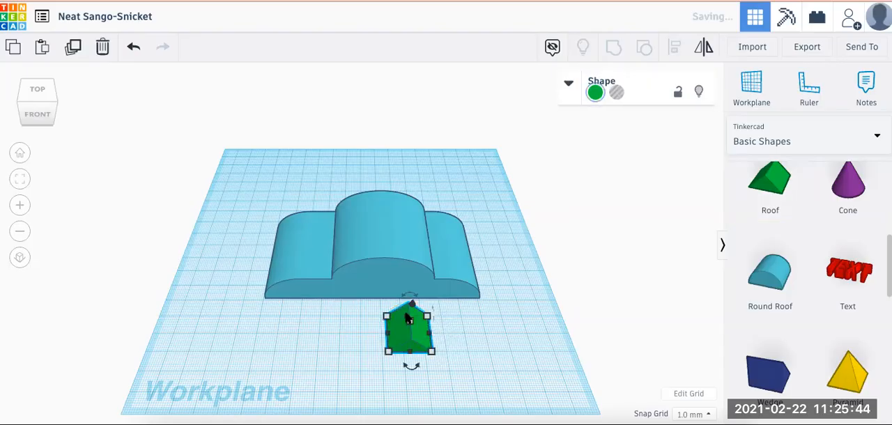
click(388, 351)
click(408, 408)
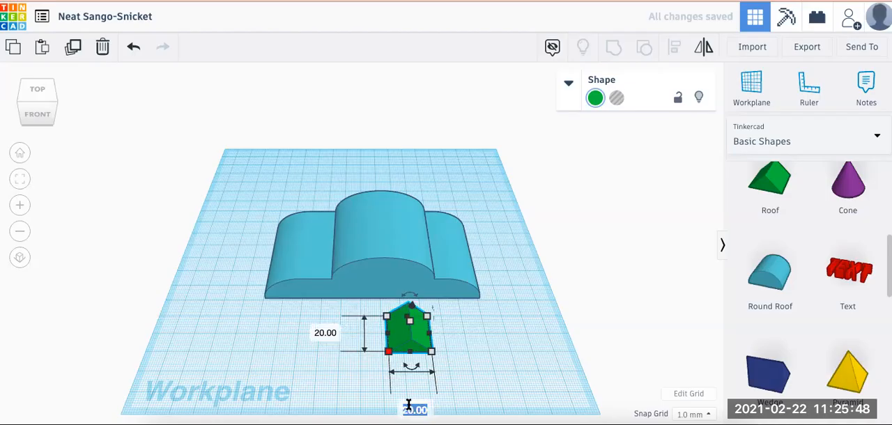
text(50)
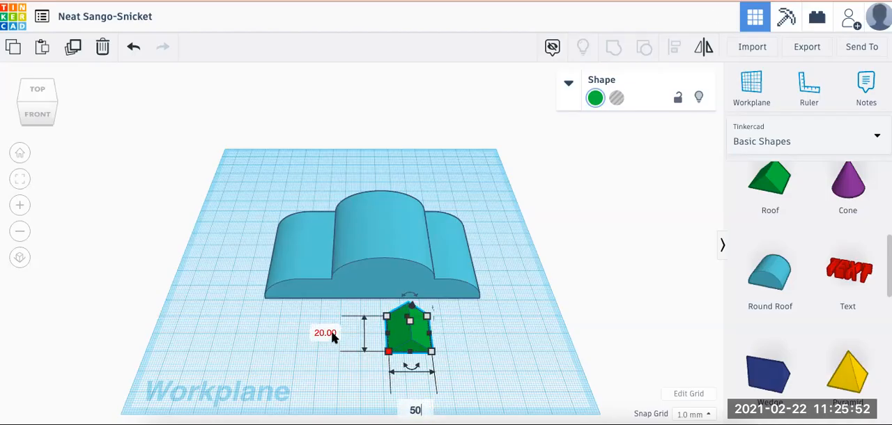
key(Return)
click(263, 333)
text(50)
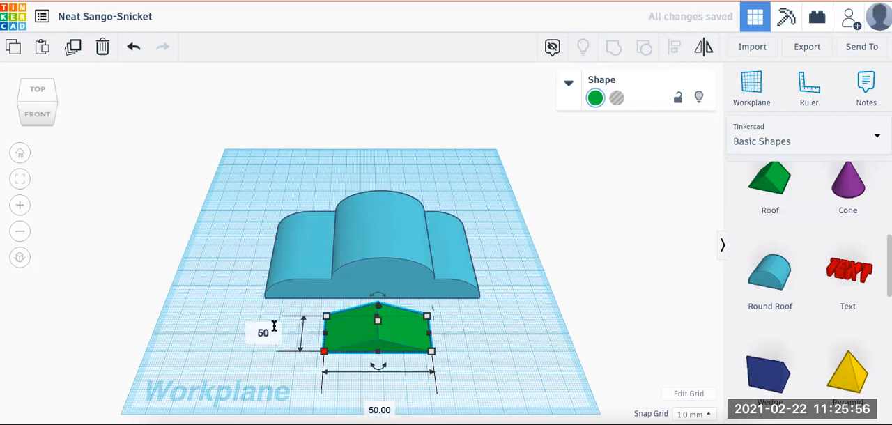
key(Return)
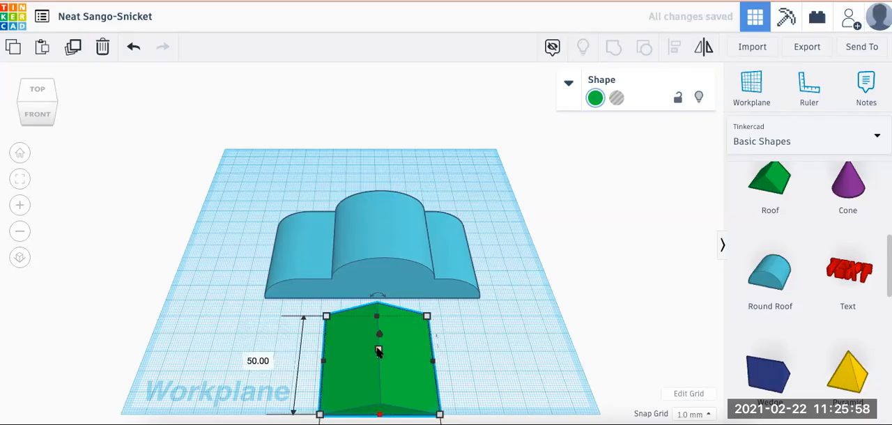
Set the green roof's height to 13 mm and raise it 15 mm above the workplane
mouse_move(377, 350)
click(440, 355)
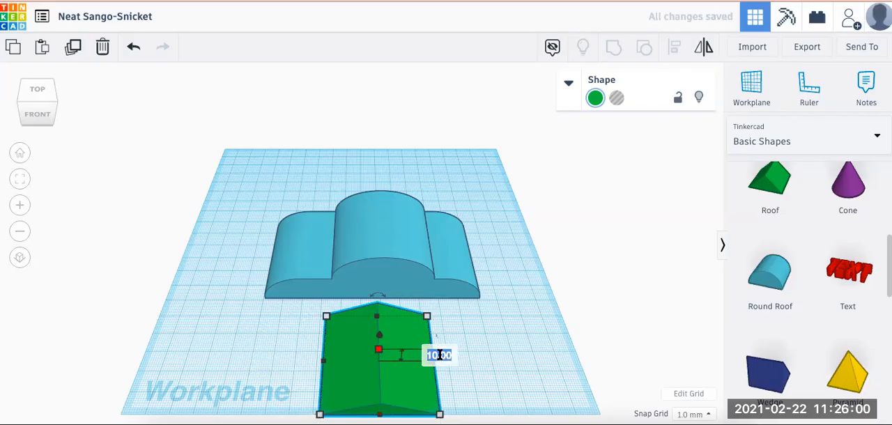
text(13)
key(Return)
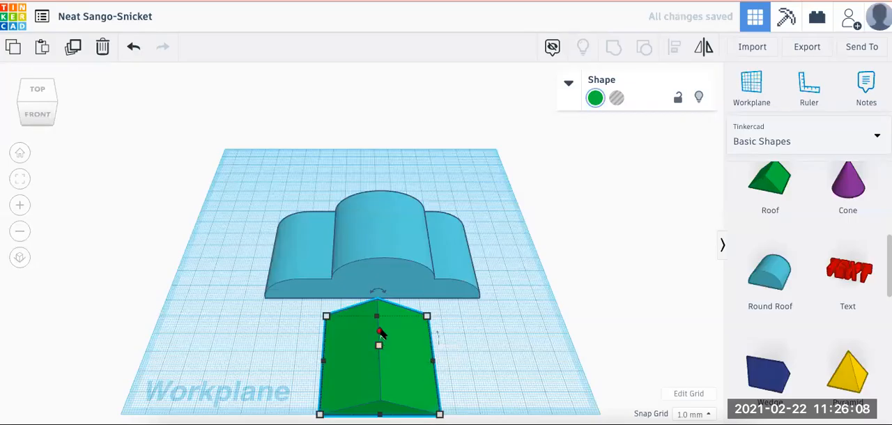
drag(380, 331, 381, 311)
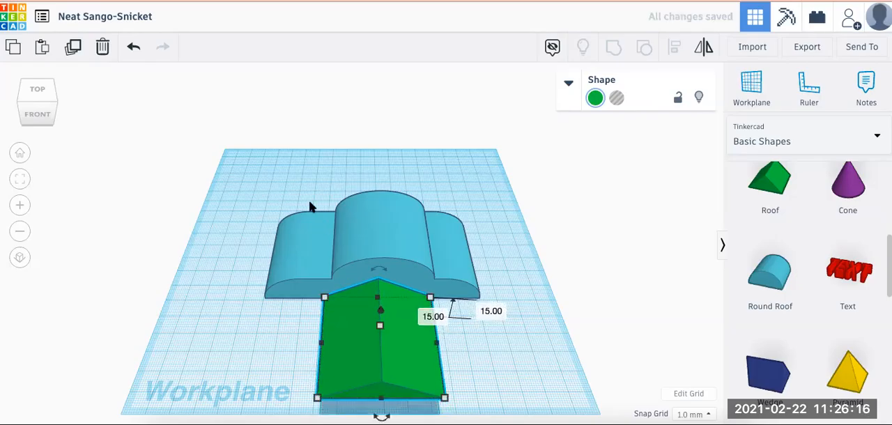
Centre the green roof and the blue body on each other, both left to right and front to back
drag(265, 188, 459, 338)
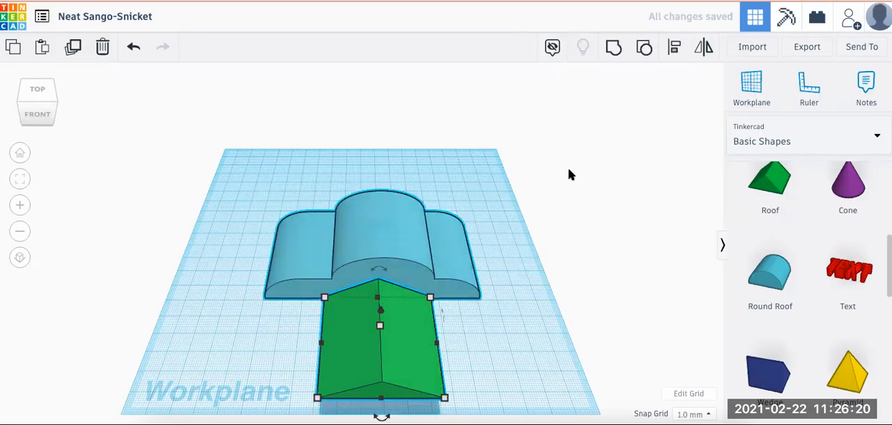
click(676, 46)
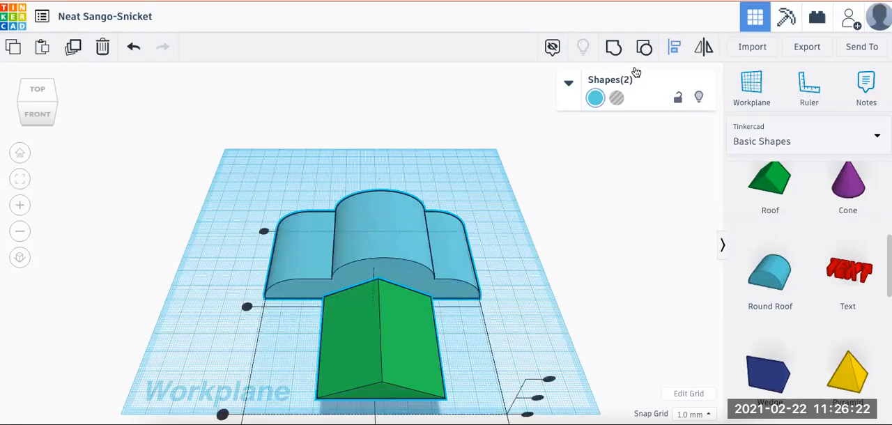
scroll(485, 232, down, 3)
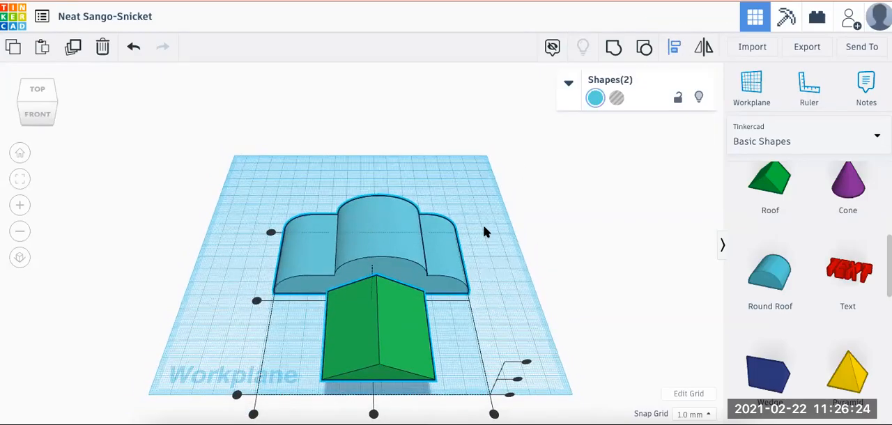
click(369, 366)
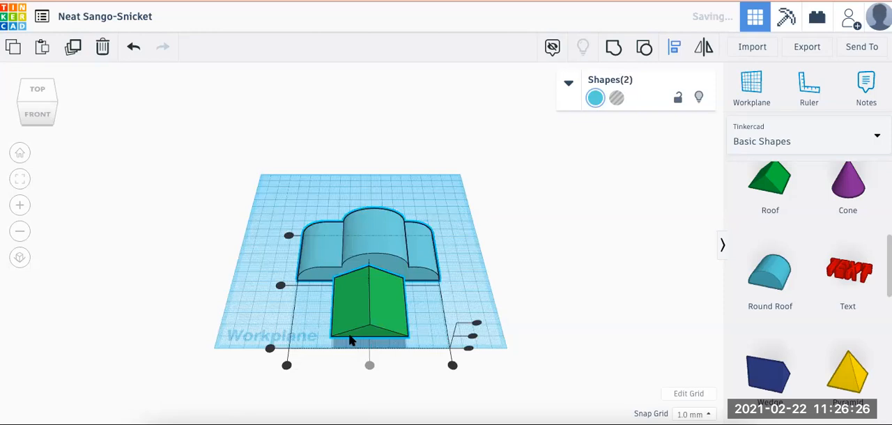
click(280, 287)
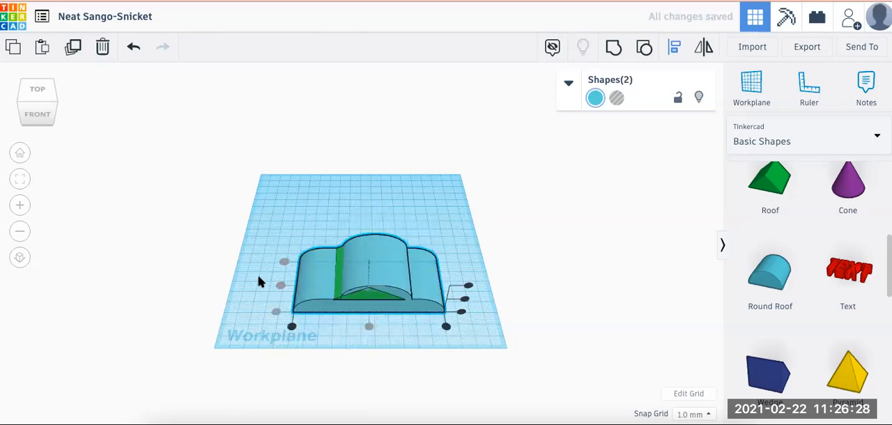
click(20, 154)
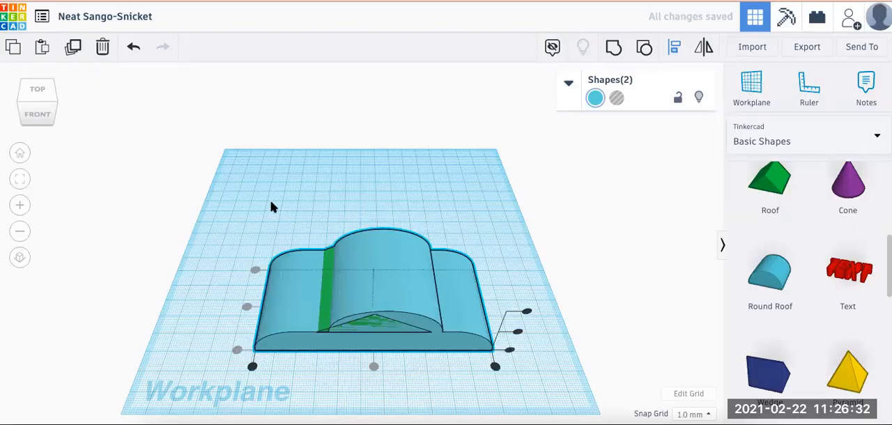
click(295, 192)
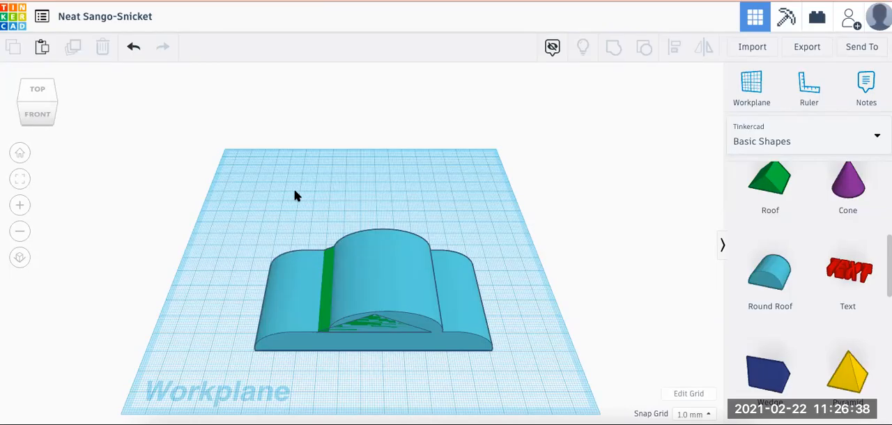
Shift the green roof about 7 mm to the left within the blue body
click(328, 309)
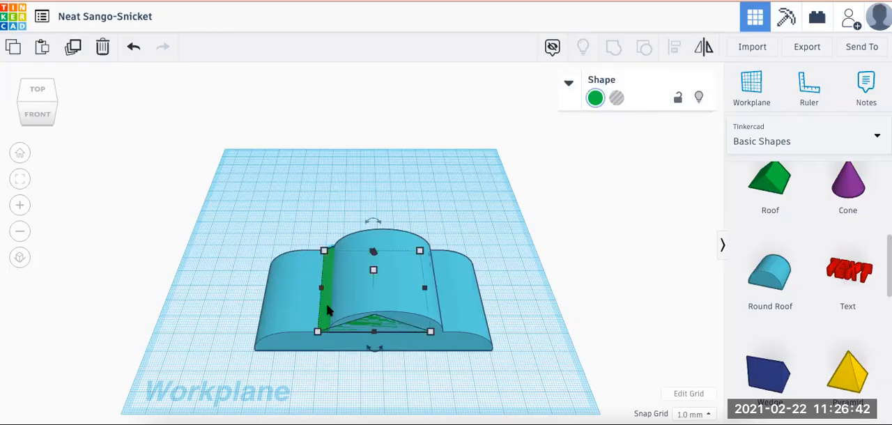
key(Left)
key(Left)
key(Left)
key(Left)
key(Left)
key(Left)
key(Left)
key(Left)
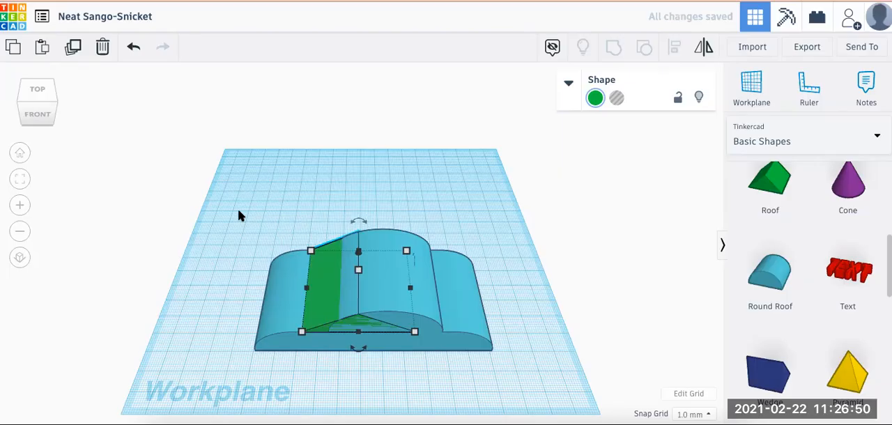
Group the green roof with the blue body and move the result about 65 mm back and 17 mm left
drag(239, 212, 391, 373)
click(613, 47)
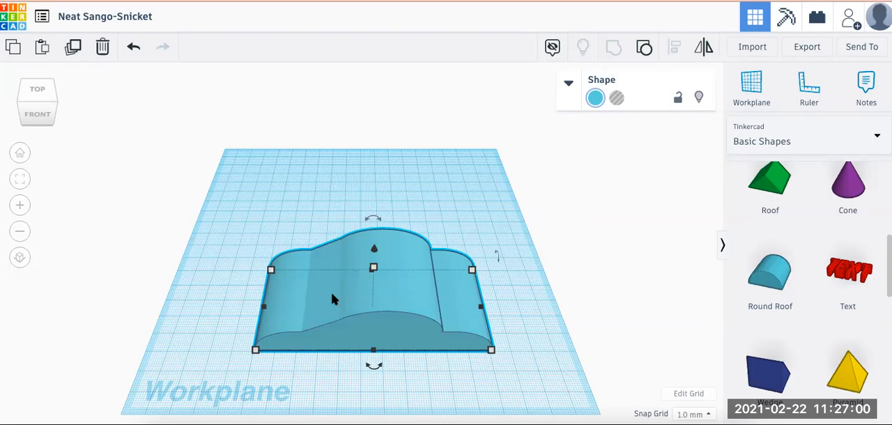
drag(358, 240, 345, 202)
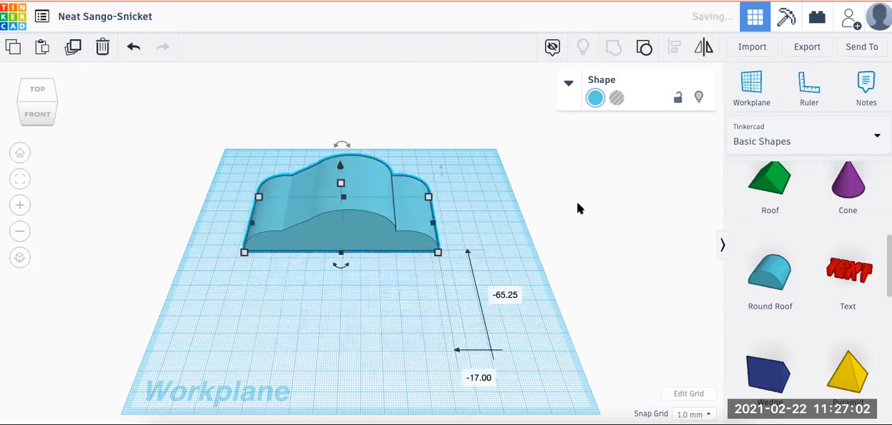
Add another green roof on the workplane in front of the body and make it 50 mm deep
drag(765, 182, 377, 294)
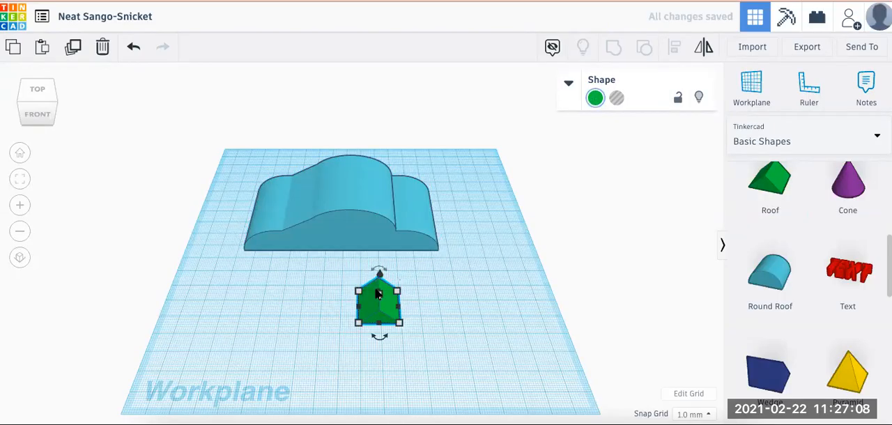
click(400, 323)
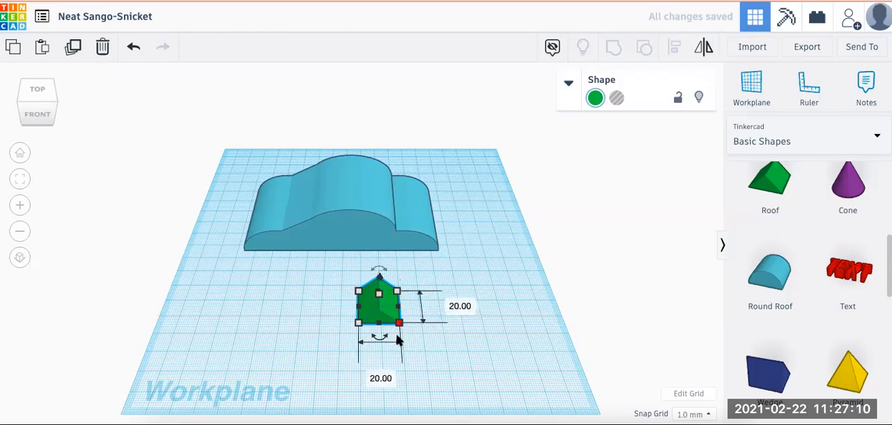
click(380, 375)
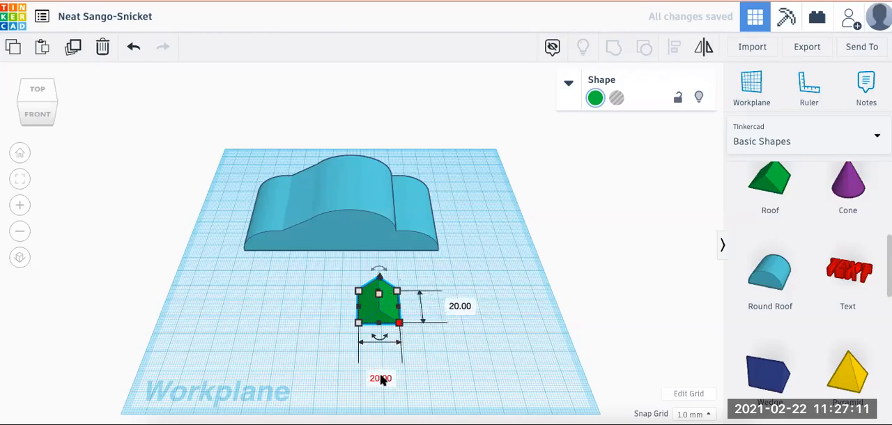
click(460, 307)
text(50)
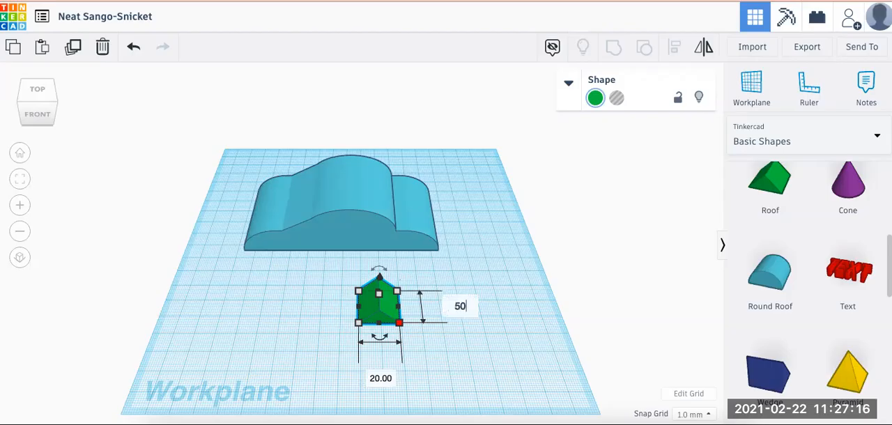
key(Return)
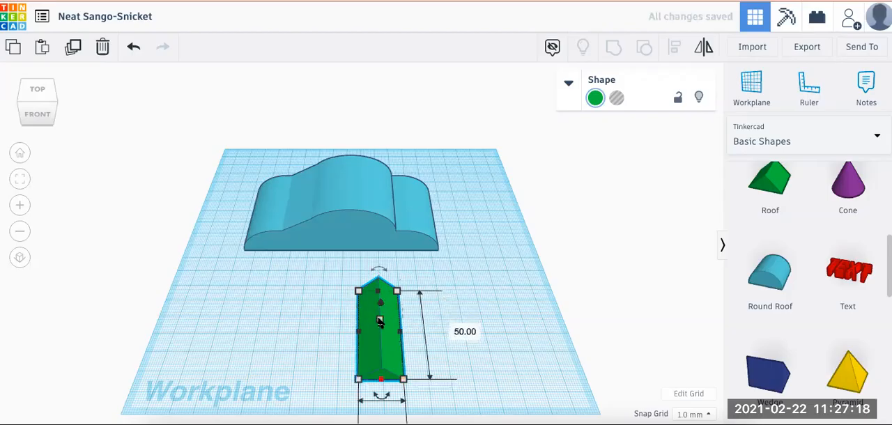
Set the new green roof's height to 9 mm and raise it 15 mm above the workplane
click(379, 320)
click(446, 324)
text(9)
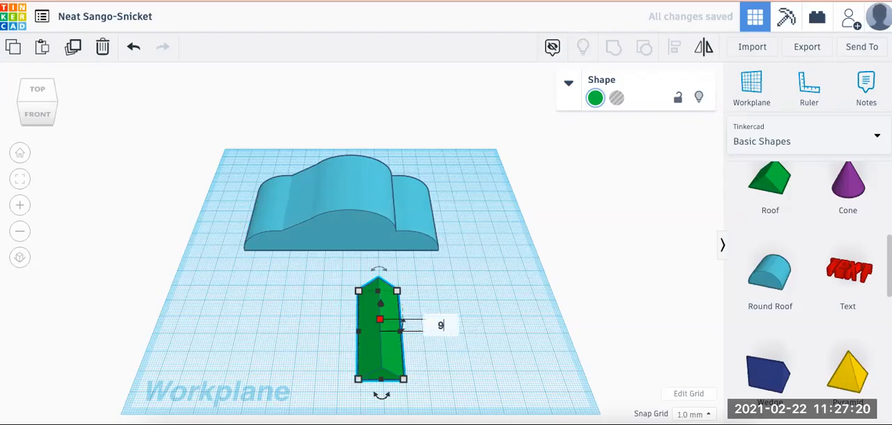
key(Return)
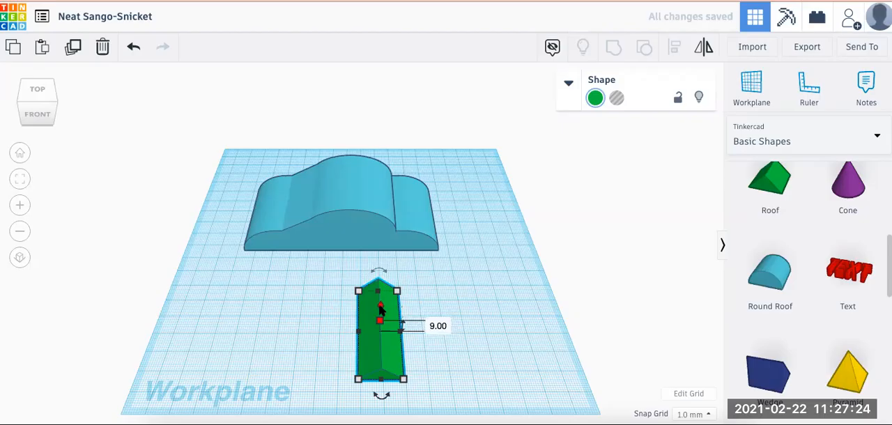
drag(380, 306, 379, 284)
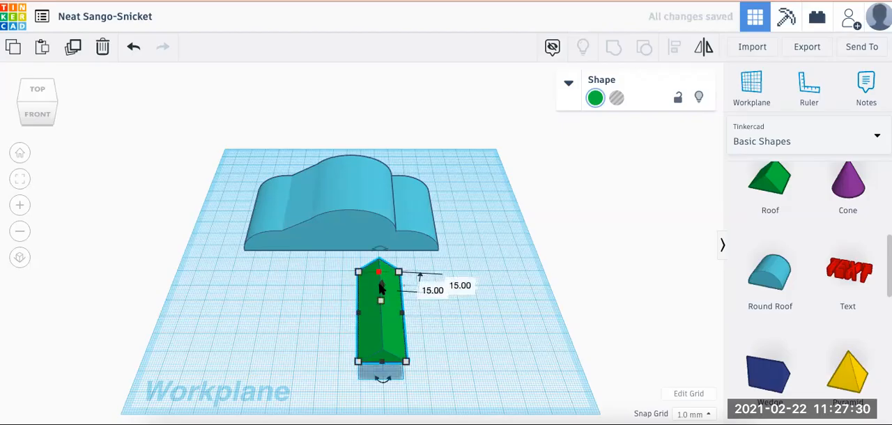
Align the green roof flush with the body's right edge and centre both front to back
drag(271, 175, 420, 322)
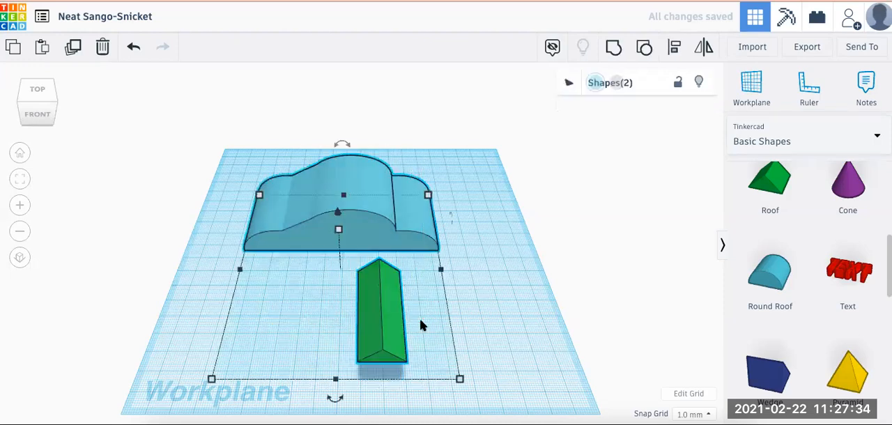
click(675, 49)
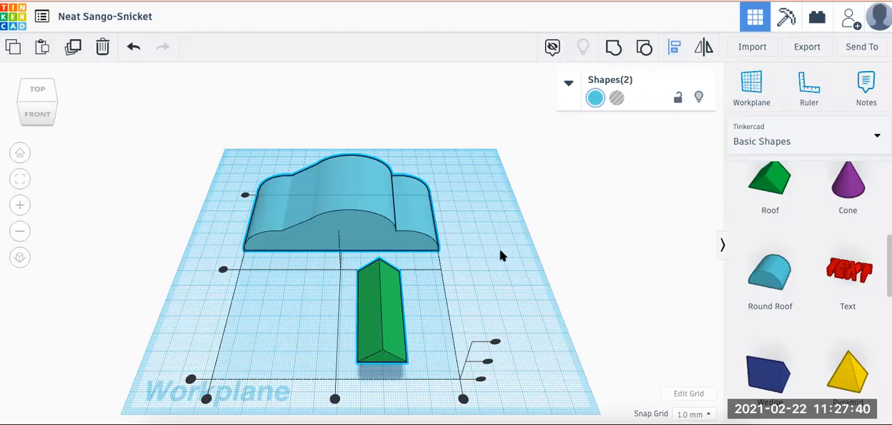
click(464, 401)
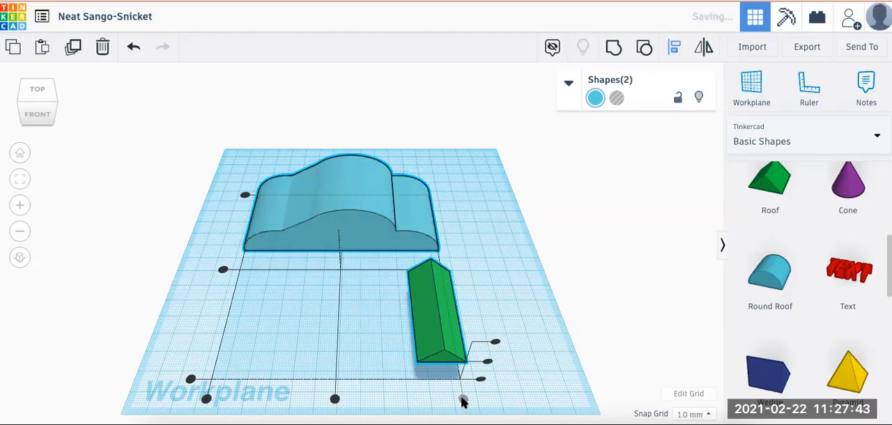
click(223, 271)
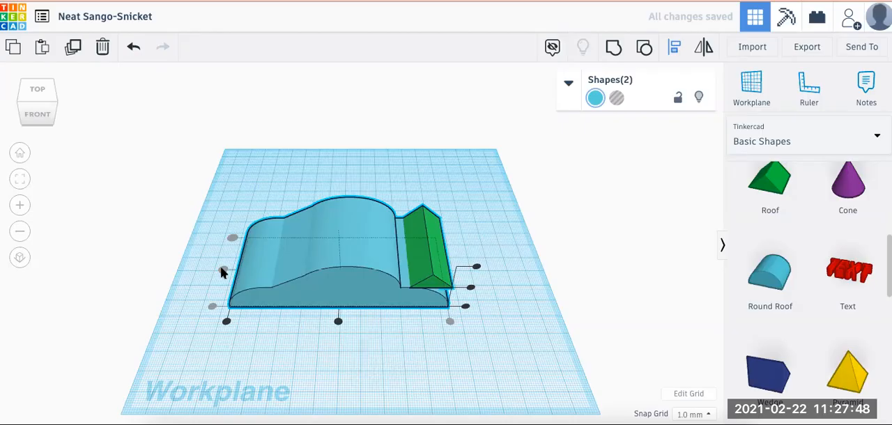
click(397, 185)
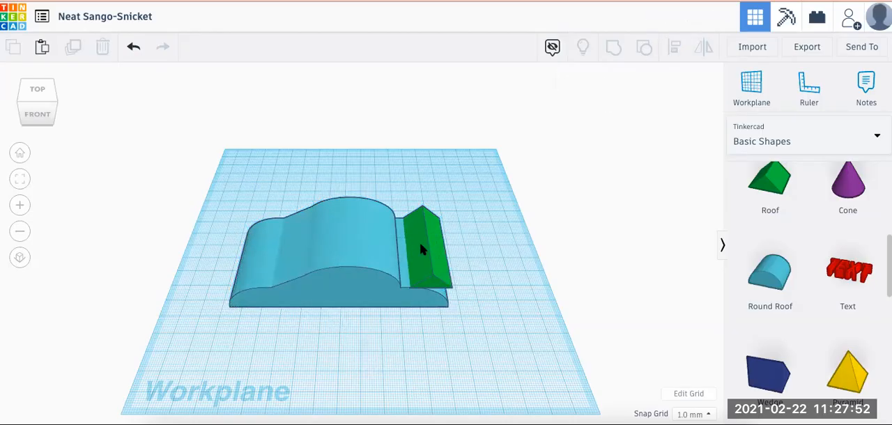
Shift the green roof about 20 mm left so it slopes down from the right side of the body's upper curve
click(421, 250)
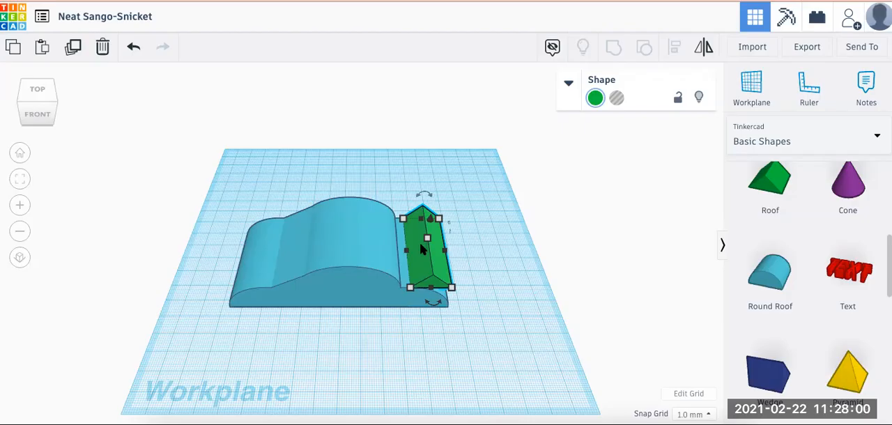
key(Left)
key(Left)
key(Left)
key(Left)
key(Left)
key(Left)
key(Left)
key(Left)
key(Left)
key(Left)
key(Left)
key(Left)
key(Left)
key(Left)
key(Left)
key(Left)
key(Left)
key(Left)
key(Left)
key(Left)
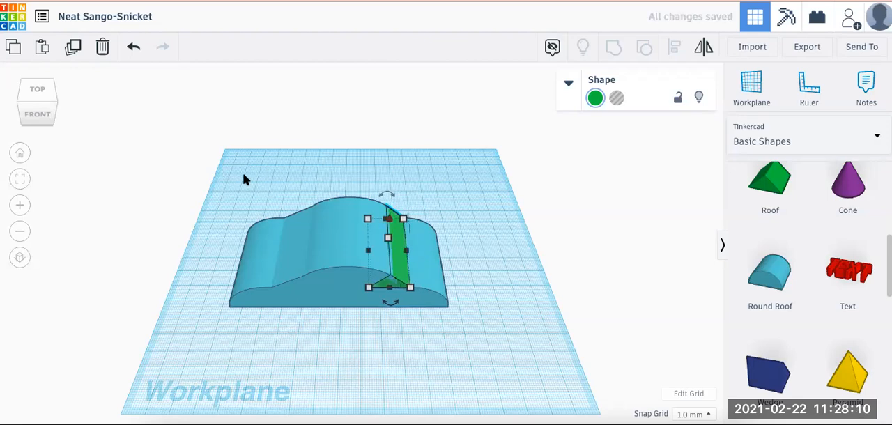
Group the green roof with the blue body and move the result back and slightly right on the workplane
drag(247, 179, 238, 275)
drag(330, 321, 431, 333)
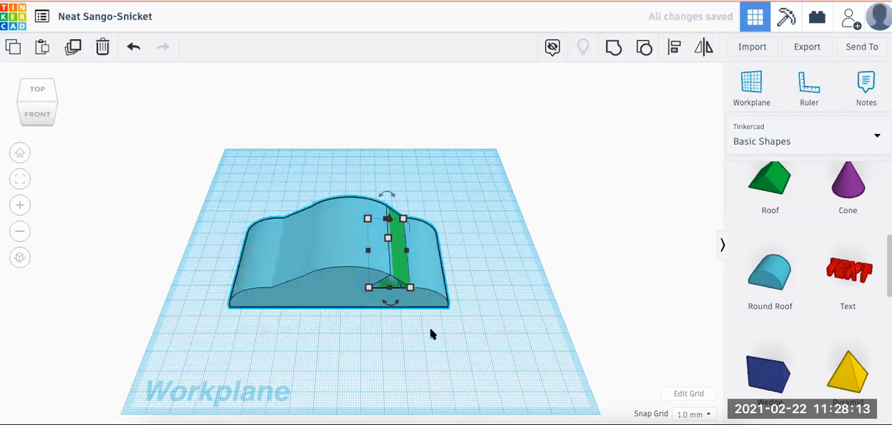
click(613, 46)
click(378, 272)
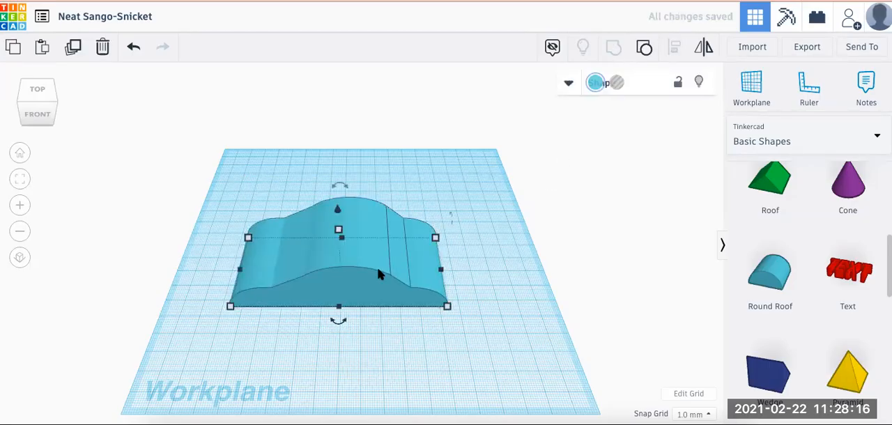
drag(378, 272, 399, 232)
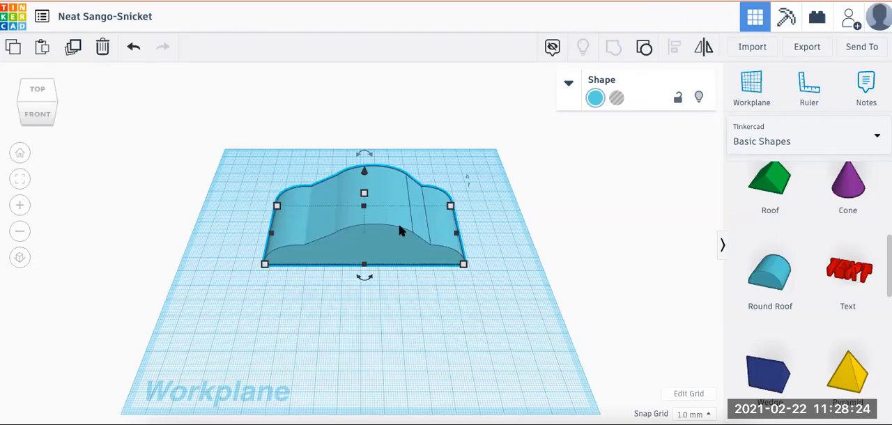
Add a round roof on the workplane in front of the body and turn it into a hole
click(453, 313)
drag(771, 278, 363, 311)
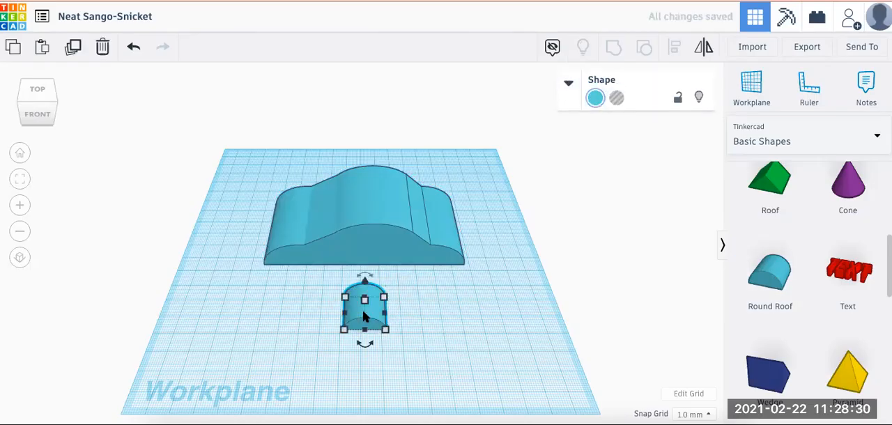
click(620, 100)
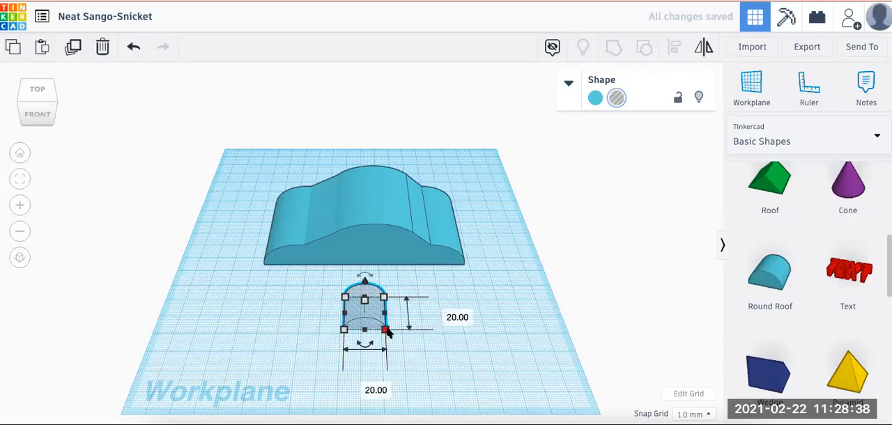
Make the round roof hole 40 mm wide and 50 mm deep
click(370, 388)
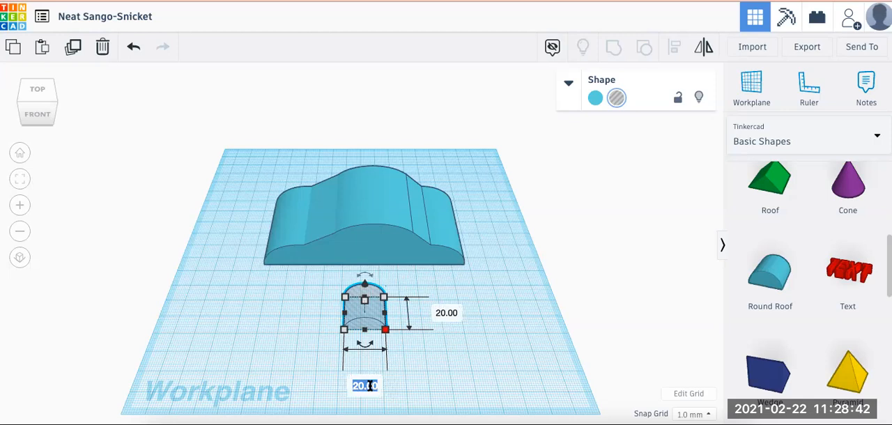
text(40)
click(447, 314)
text(50)
key(Return)
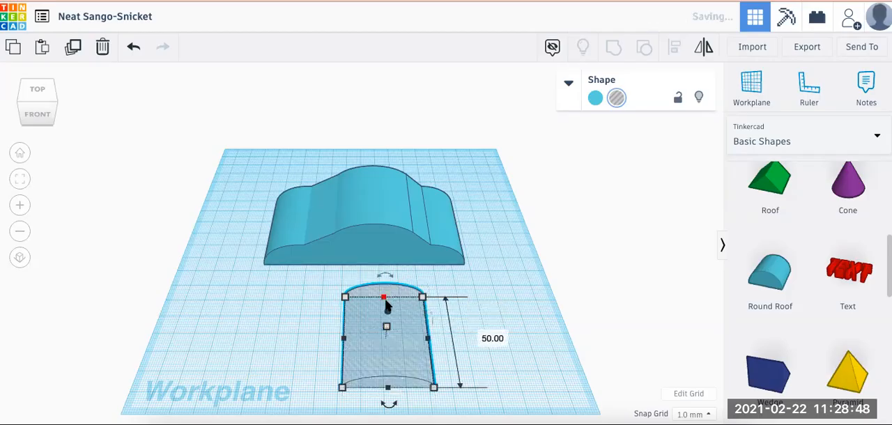
Set the round roof hole's height to 12 mm and raise it 15 mm above the workplane
mouse_move(386, 326)
click(450, 332)
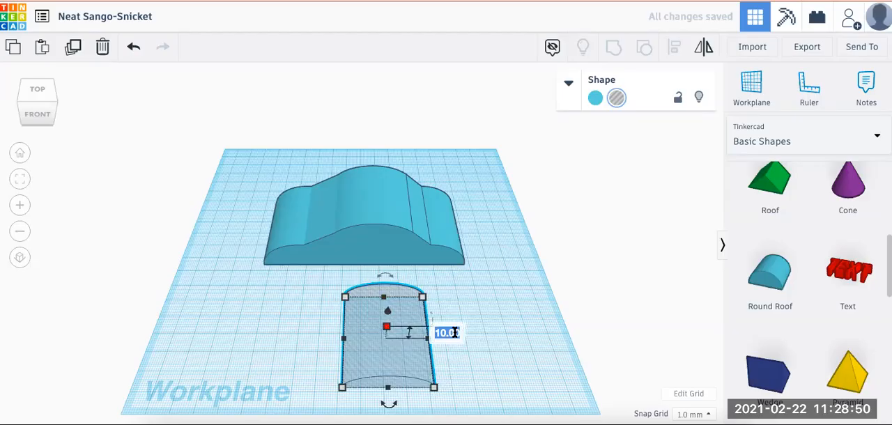
text(12)
key(Return)
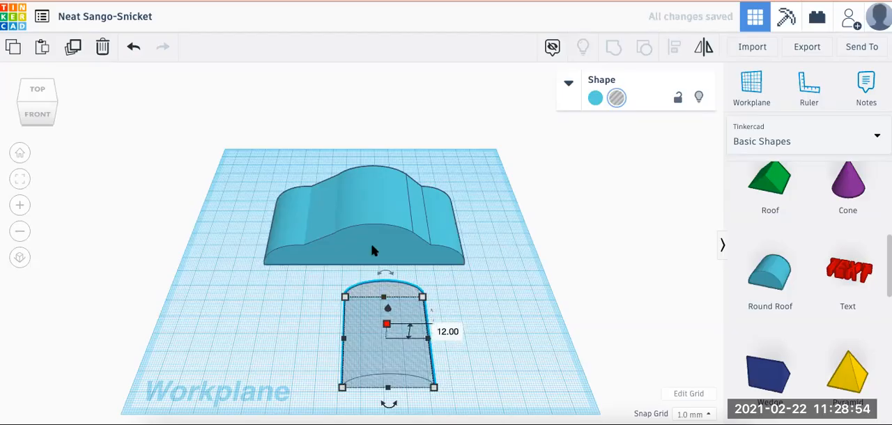
drag(388, 308, 389, 290)
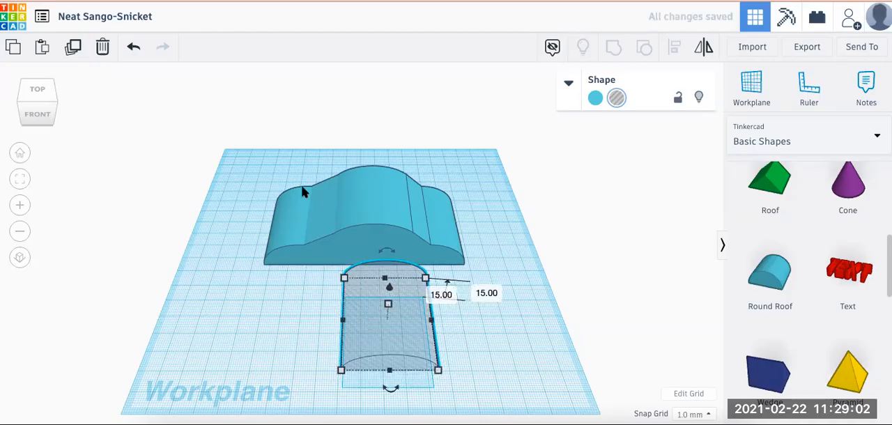
Centre the round roof hole and the body on each other, both left to right and front to back
drag(257, 171, 459, 338)
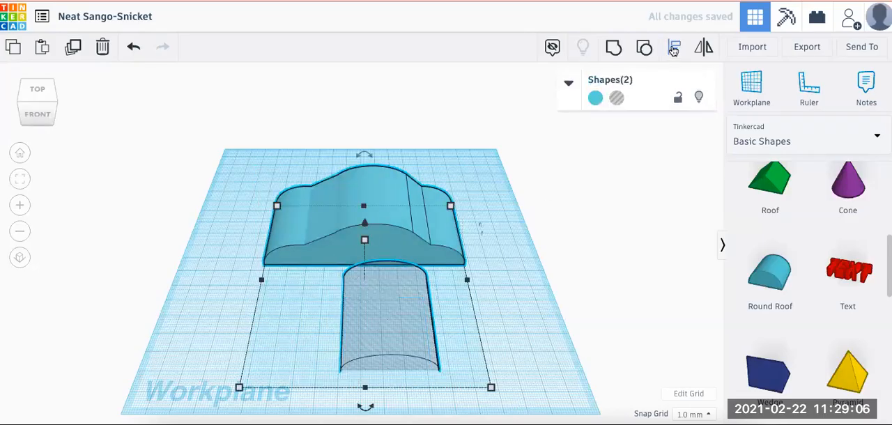
click(674, 47)
click(365, 408)
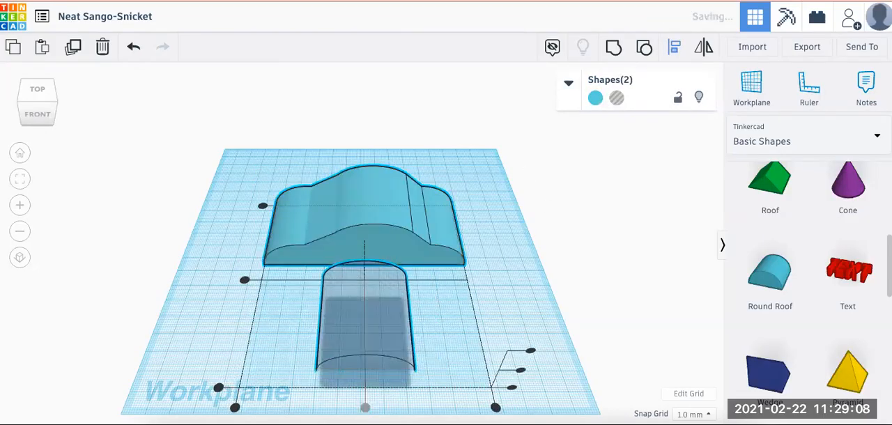
click(244, 280)
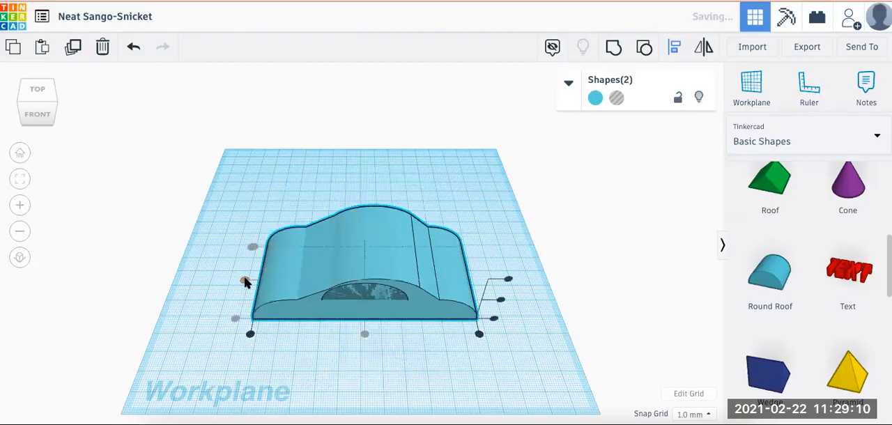
click(253, 190)
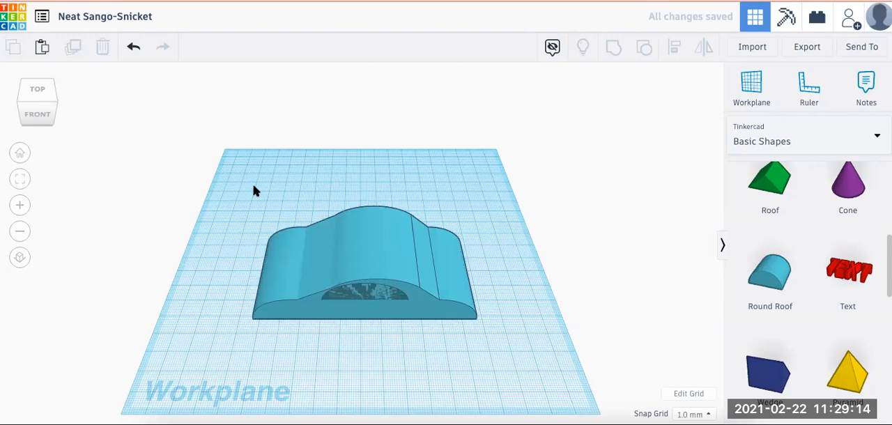
Shift the round roof hole about 5 mm to the right within the body's upper part
click(362, 293)
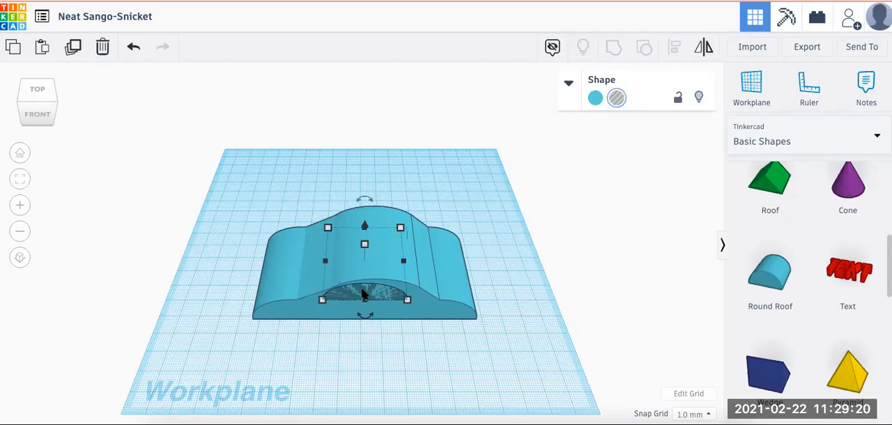
key(Right)
key(Right)
key(Right)
key(Right)
key(Right)
key(Right)
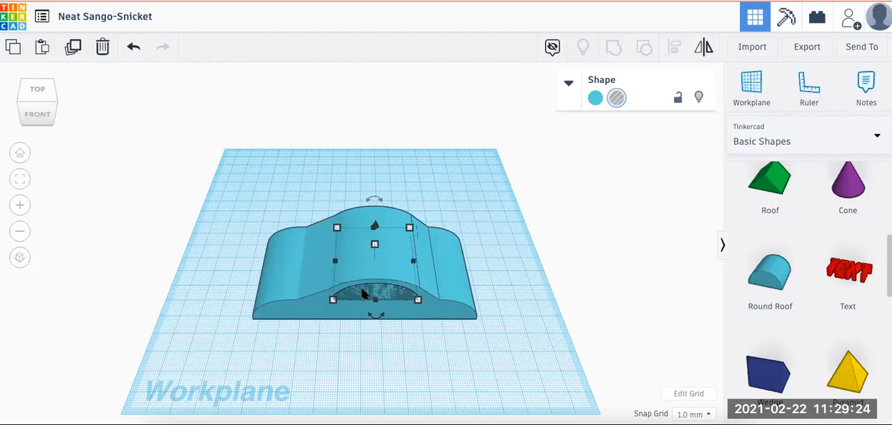
Group the round roof hole with the body to cut a rounded window opening through its upper part
drag(253, 194, 420, 341)
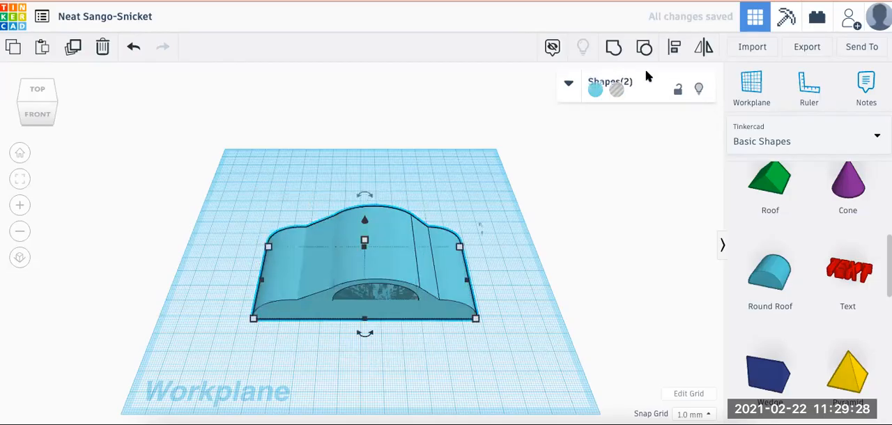
click(613, 49)
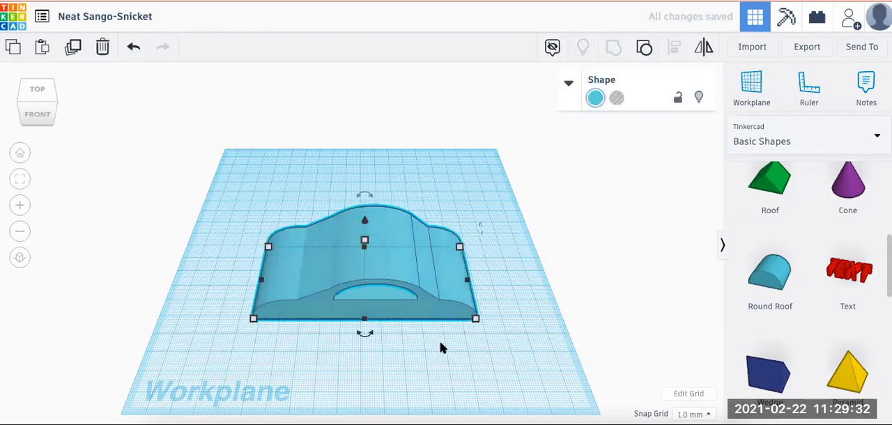
right_drag(438, 337, 440, 299)
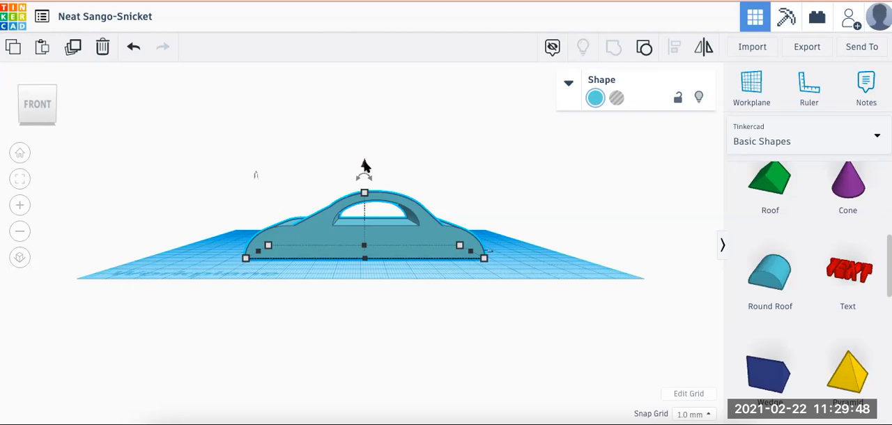
Raise the car body 10 mm above the workplane and recolour it light grey
drag(364, 166, 364, 144)
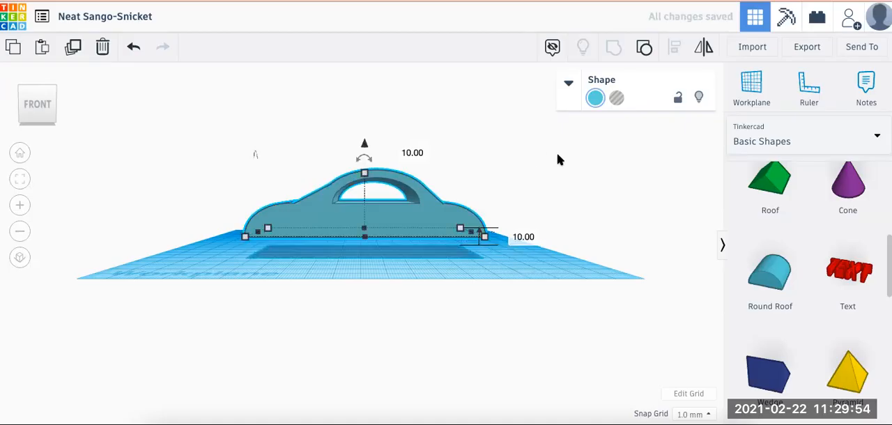
click(596, 98)
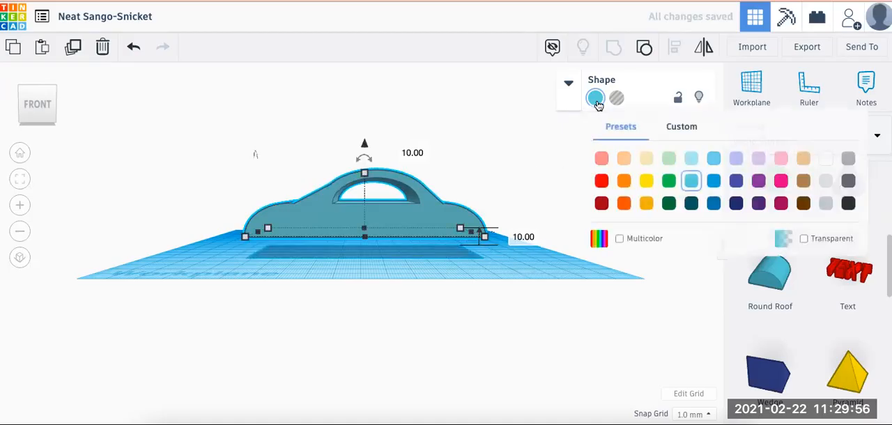
click(824, 180)
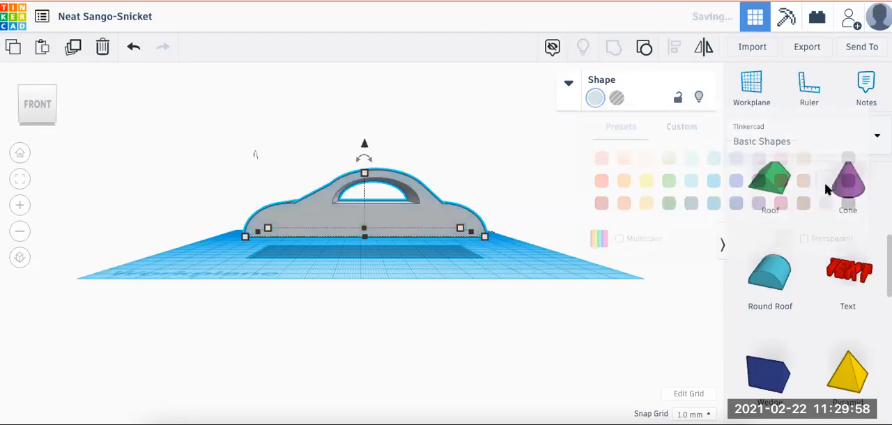
click(183, 263)
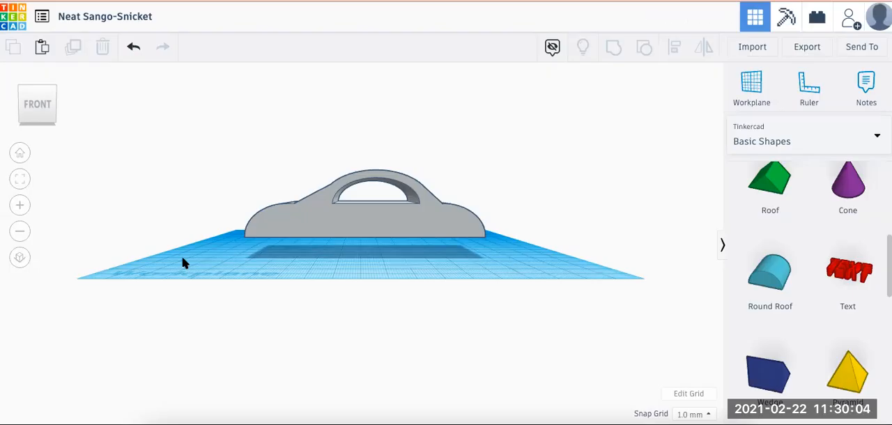
Place a solid cylinder on the workplane in front of the car body's left end and colour it black
click(20, 155)
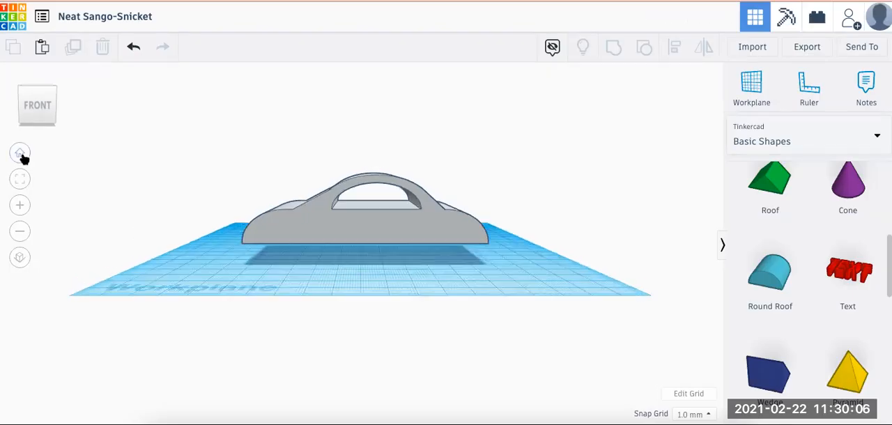
scroll(742, 237, up, 5)
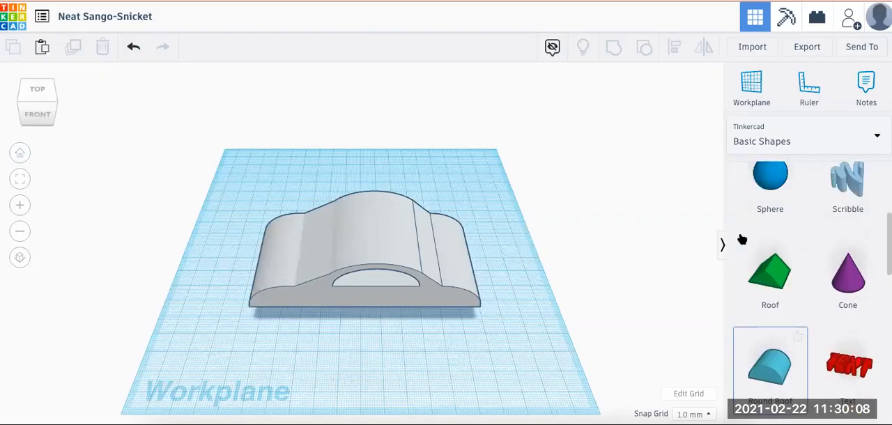
drag(840, 323, 228, 354)
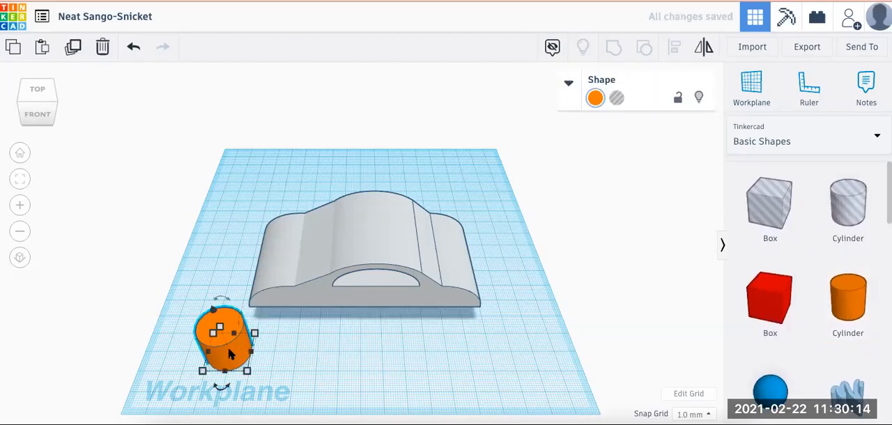
click(595, 99)
click(848, 203)
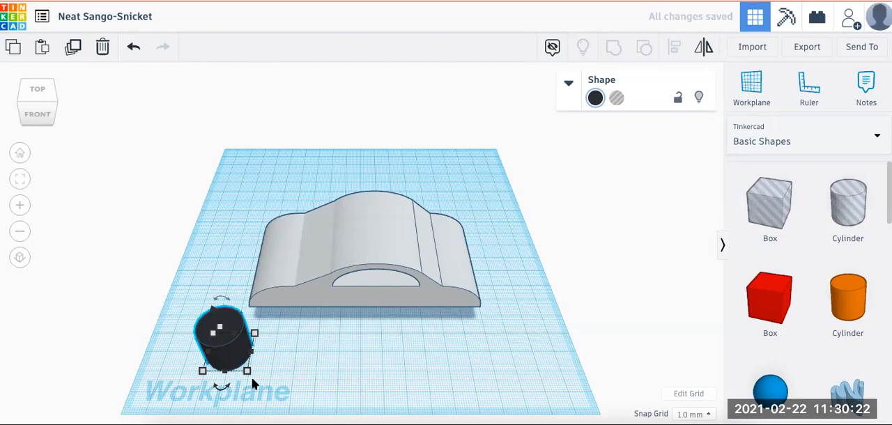
Set the black cylinder's height to 3 mm to make a thin wheel disc
click(247, 370)
scroll(247, 370, down, 3)
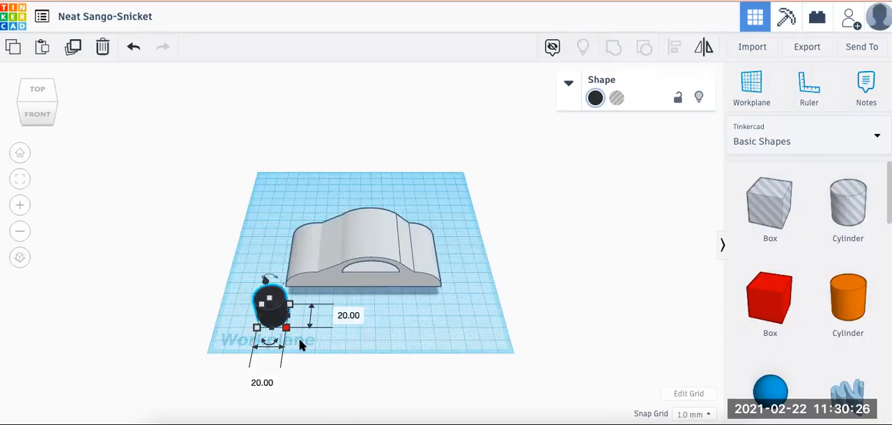
scroll(299, 339, up, 4)
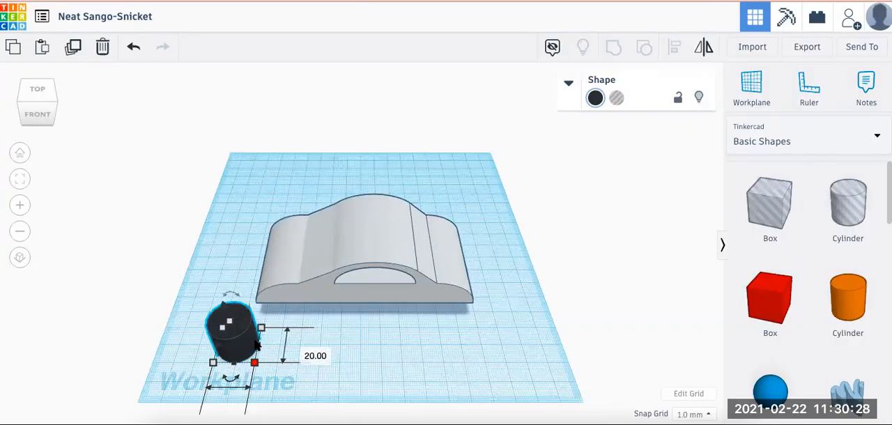
click(267, 349)
text(3)
key(Return)
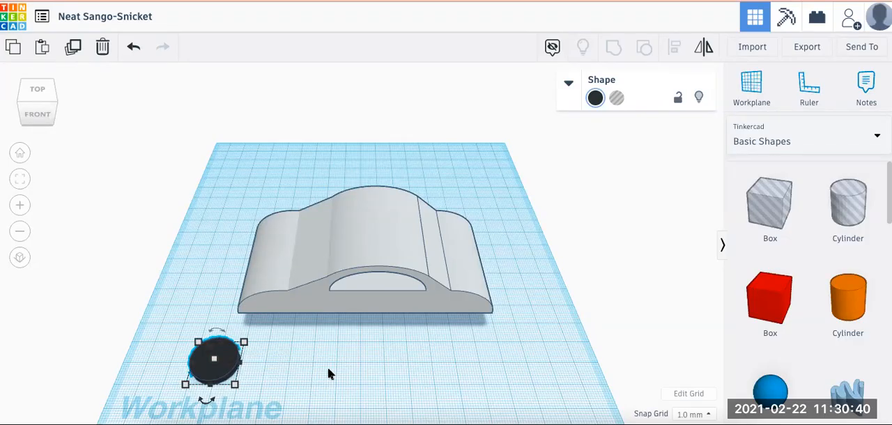
click(324, 370)
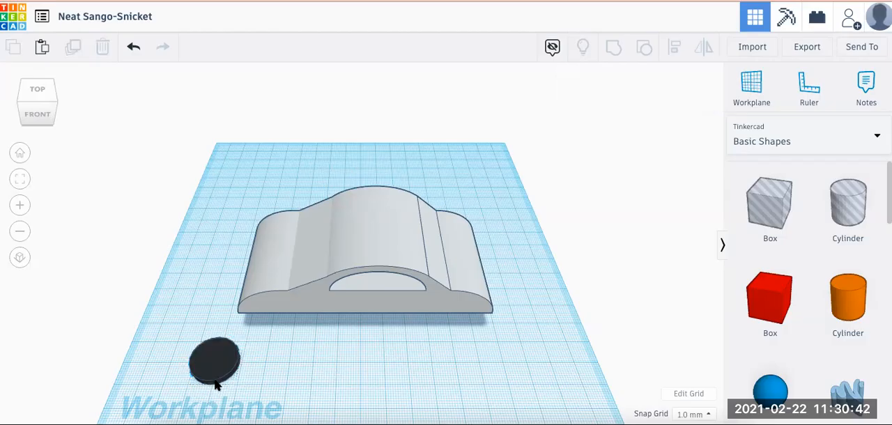
Rotate the black disc 90° so it stands upright with its flat face parallel to the car's side
scroll(216, 386, up, 5)
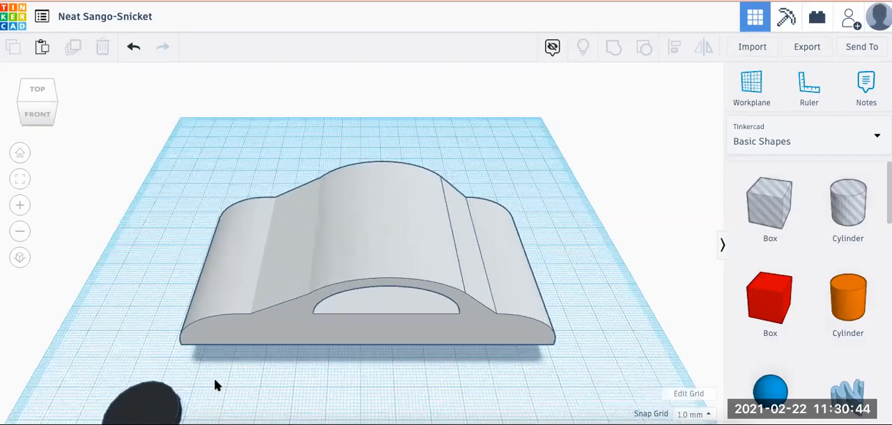
right_drag(298, 356, 340, 335)
click(427, 335)
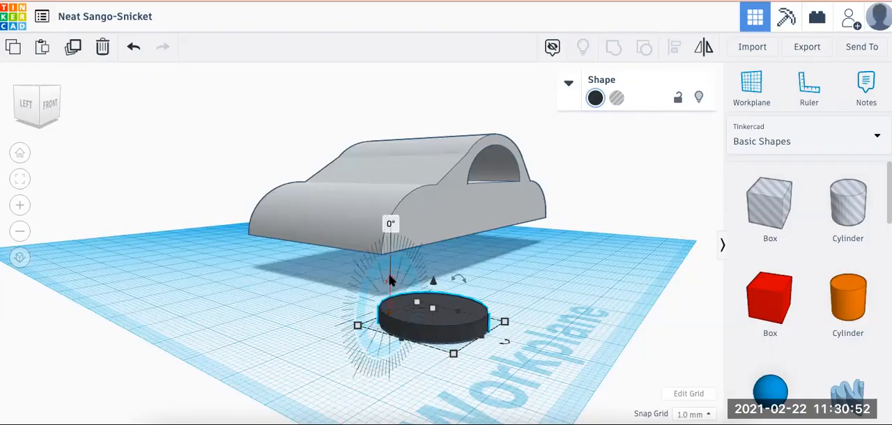
mouse_move(458, 279)
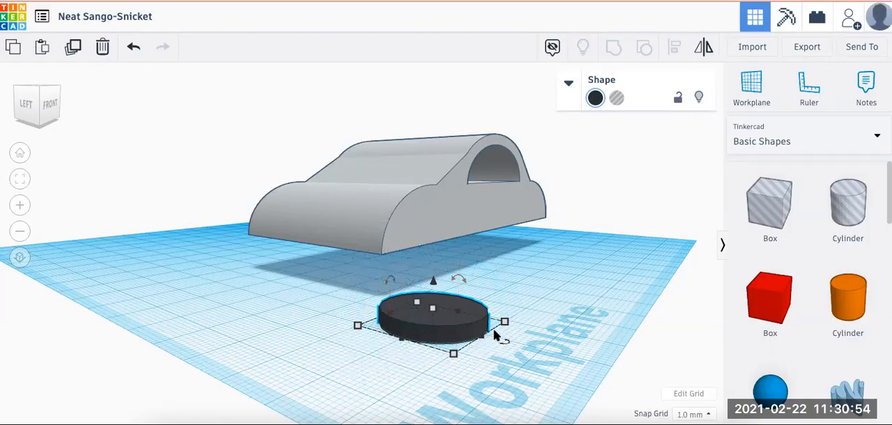
mouse_move(506, 343)
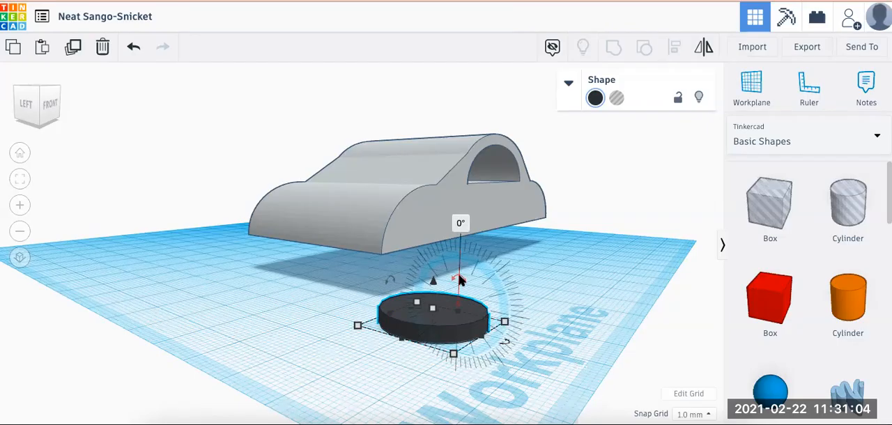
drag(459, 276, 482, 235)
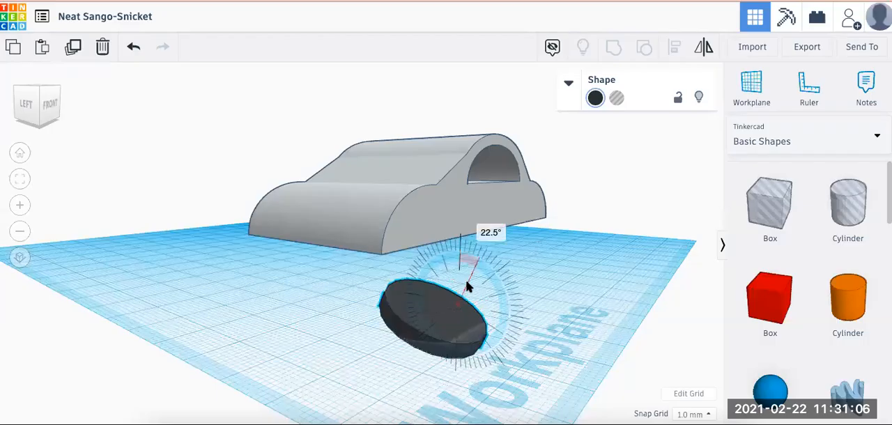
click(483, 234)
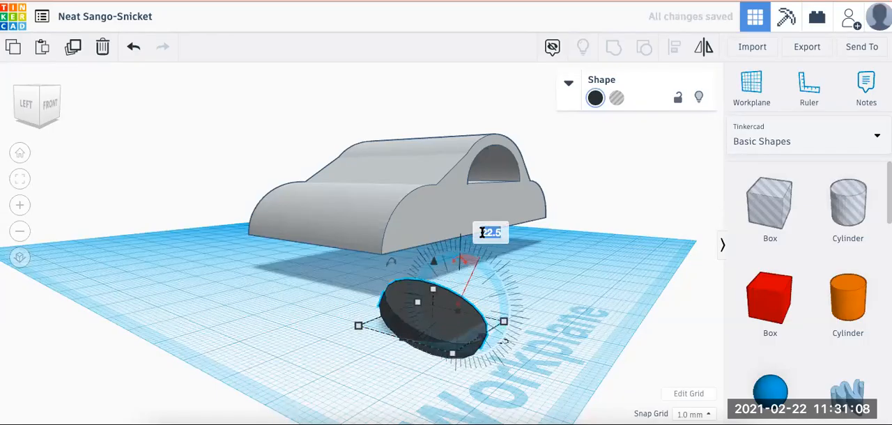
text(90)
key(Return)
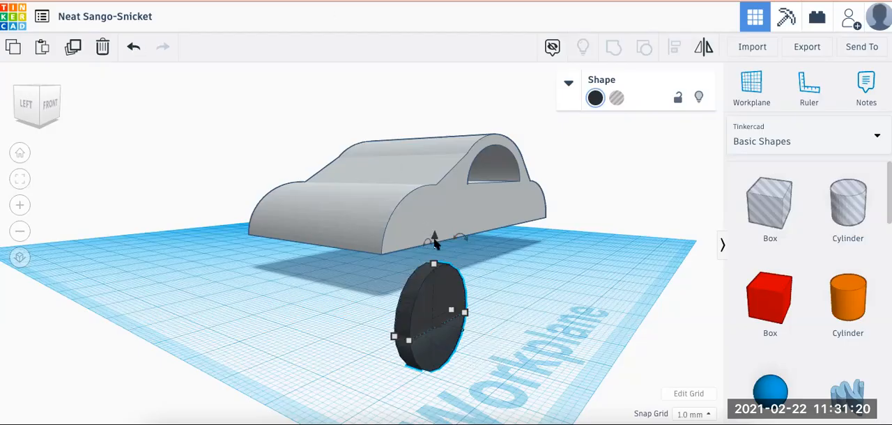
Raise the upright wheel until its lower edge rests on the workplane
mouse_move(432, 242)
click(20, 152)
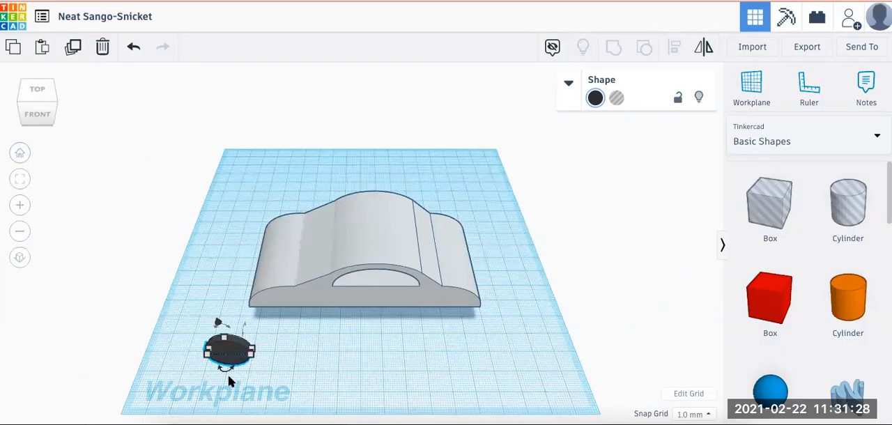
click(326, 382)
right_drag(323, 368, 340, 361)
right_drag(339, 361, 339, 348)
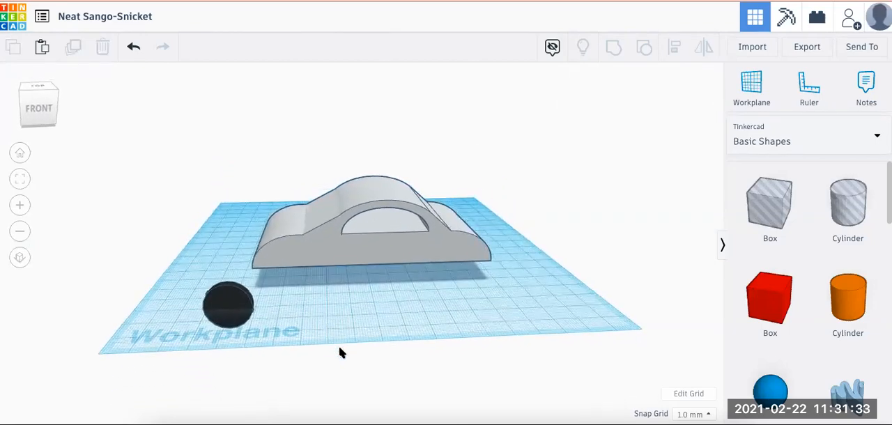
click(226, 300)
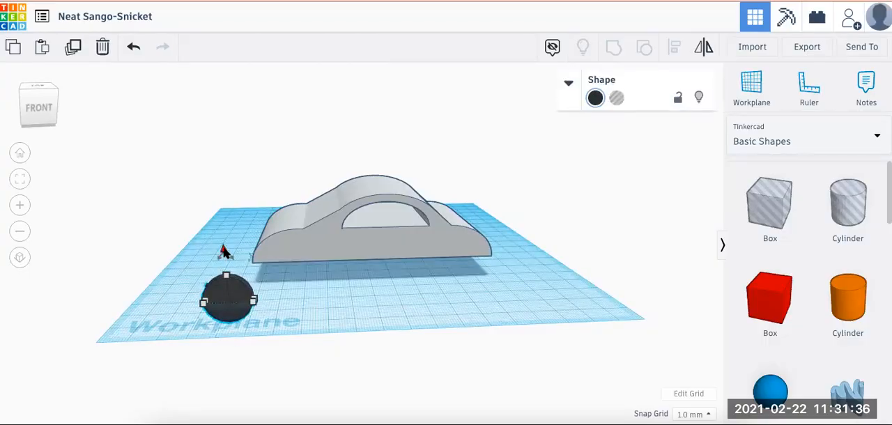
drag(224, 252, 223, 231)
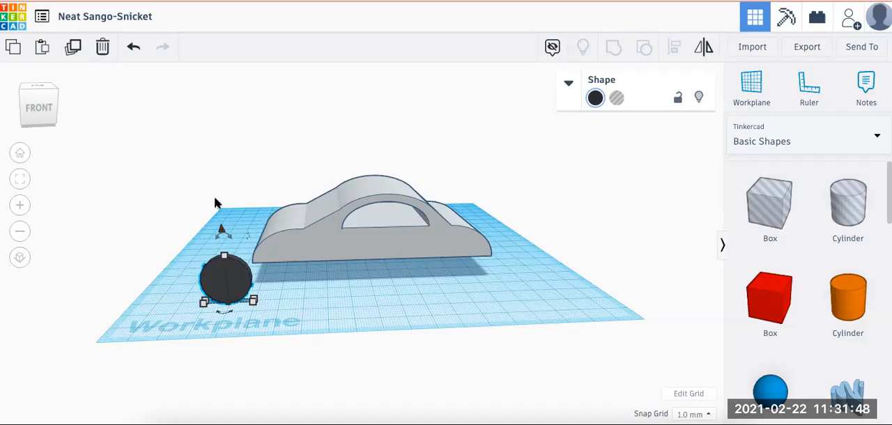
Centre the wheel and car body left to right, and align them flush at the front side
drag(228, 209, 338, 280)
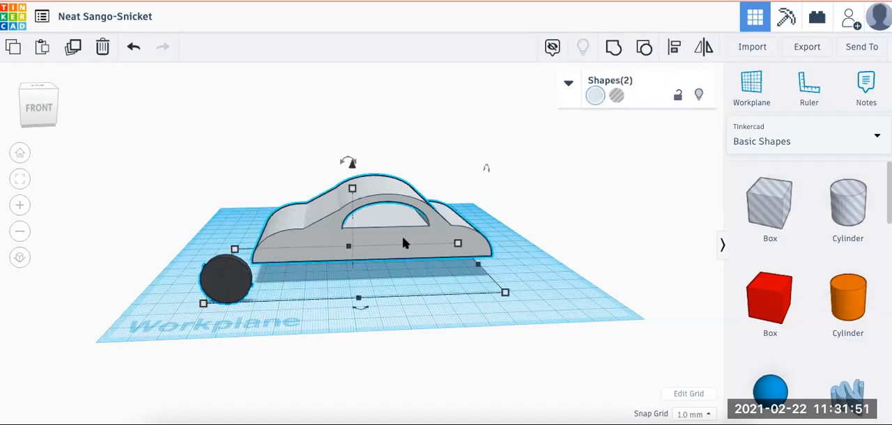
click(674, 47)
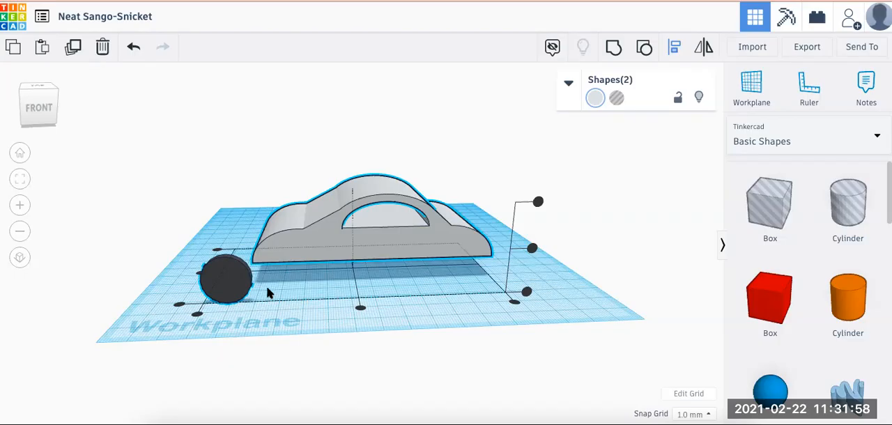
click(359, 309)
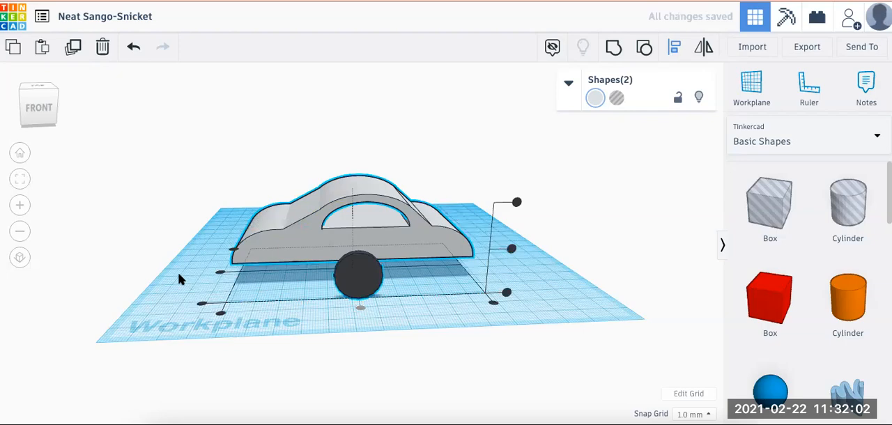
right_drag(180, 278, 351, 275)
key(l)
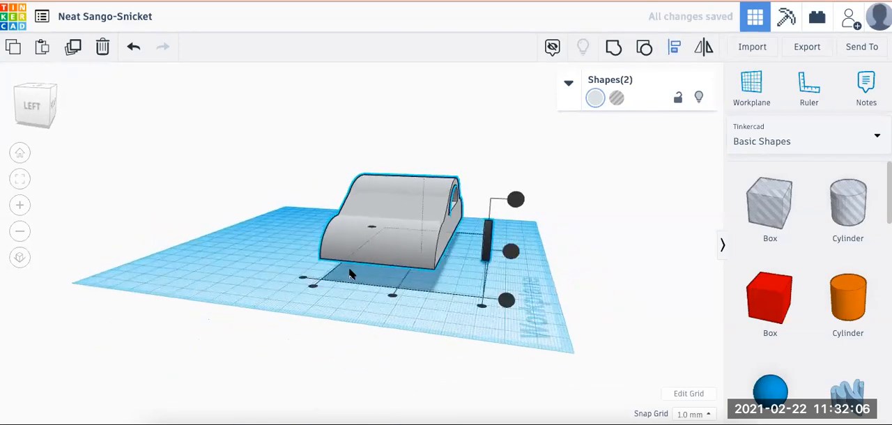
click(481, 307)
click(509, 311)
Nudge the wheel slightly forward so it stands out from the car body's front side
right_drag(504, 318, 339, 311)
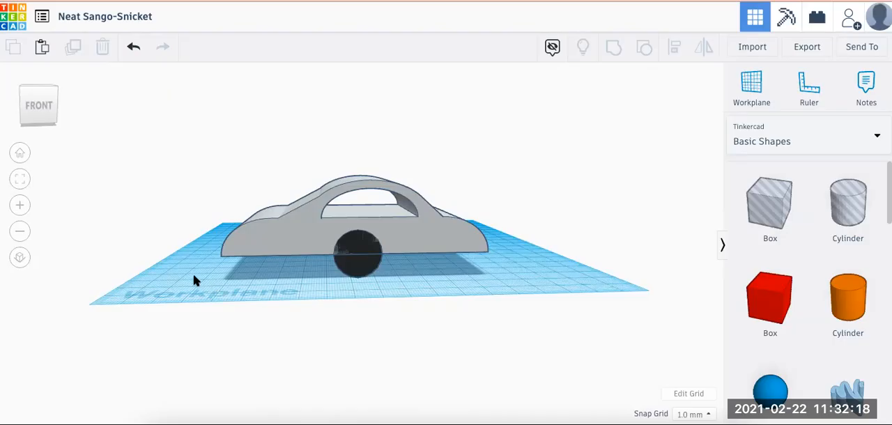
click(41, 105)
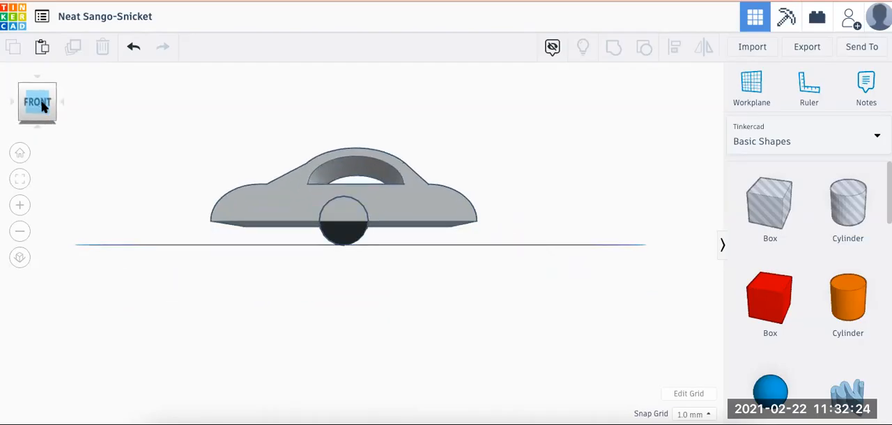
click(347, 235)
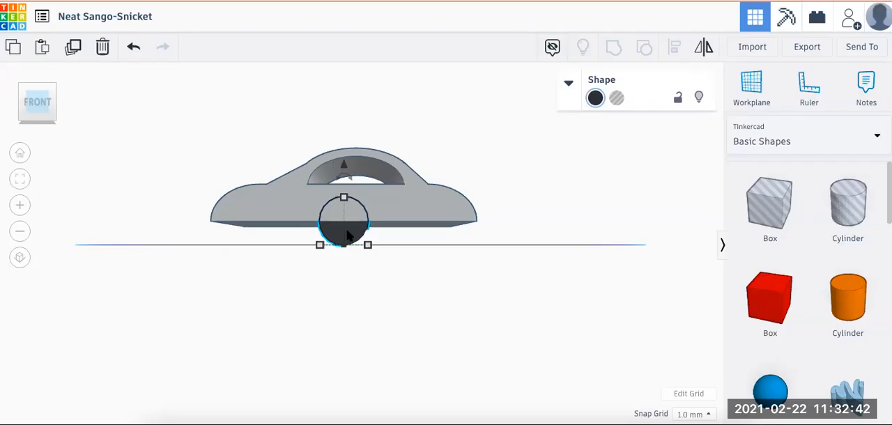
key(Down)
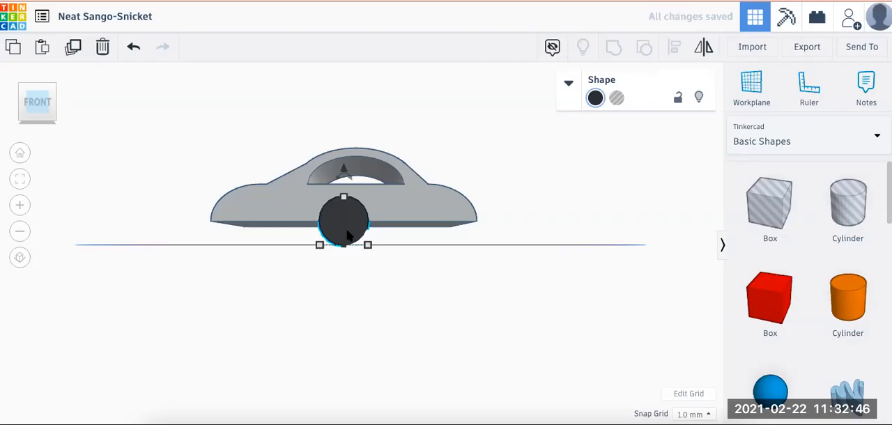
click(172, 166)
Duplicate the black wheel and shift the copy left along the car's side until it sits beneath the body's left end
right_drag(172, 165, 229, 201)
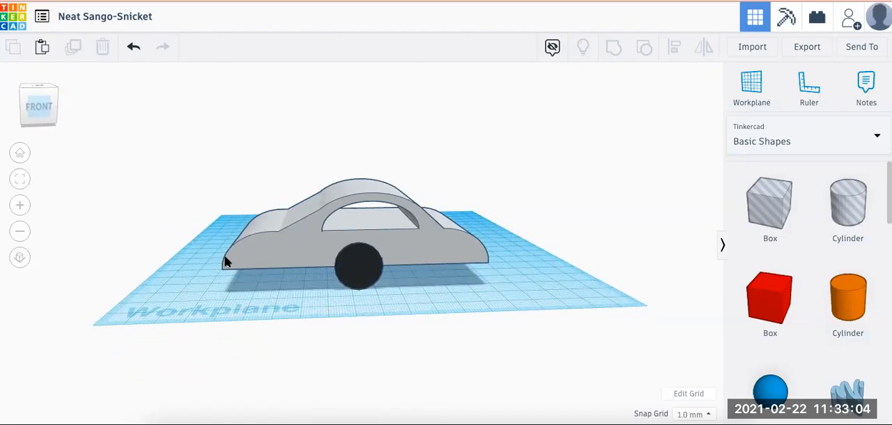
click(357, 274)
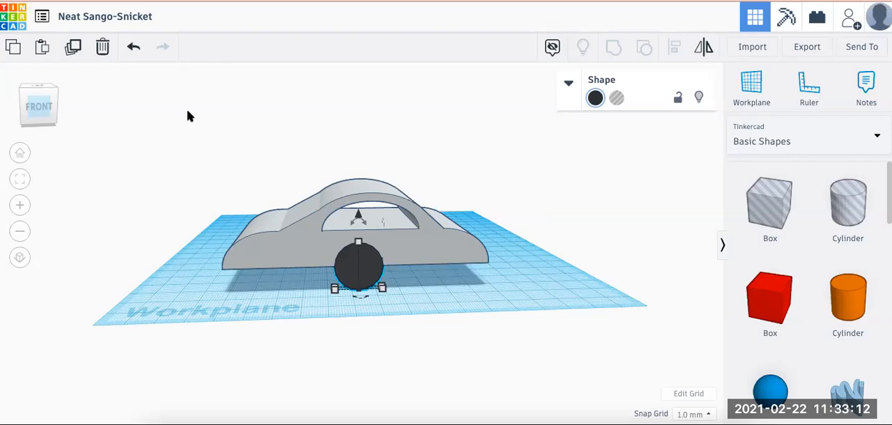
click(76, 50)
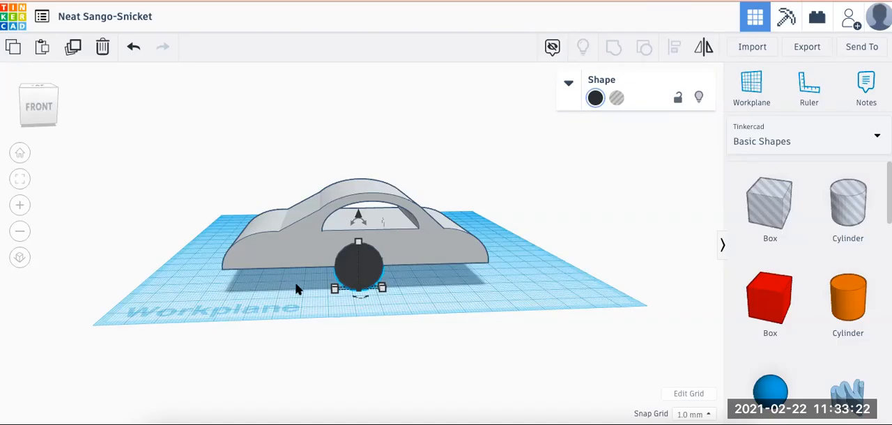
key(Left)
key(Left)
key(Left)
key(Left)
key(Left)
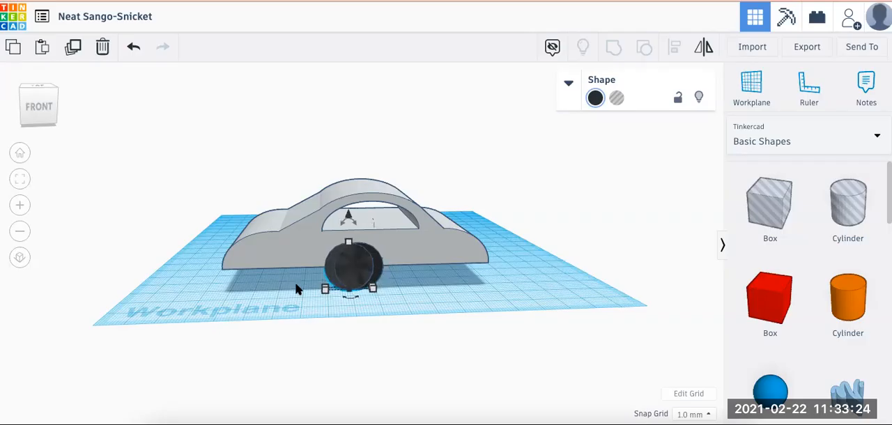
key(Left)
key(Left)
key(Left)
key(Left)
key(Left)
key(Left)
key(Left)
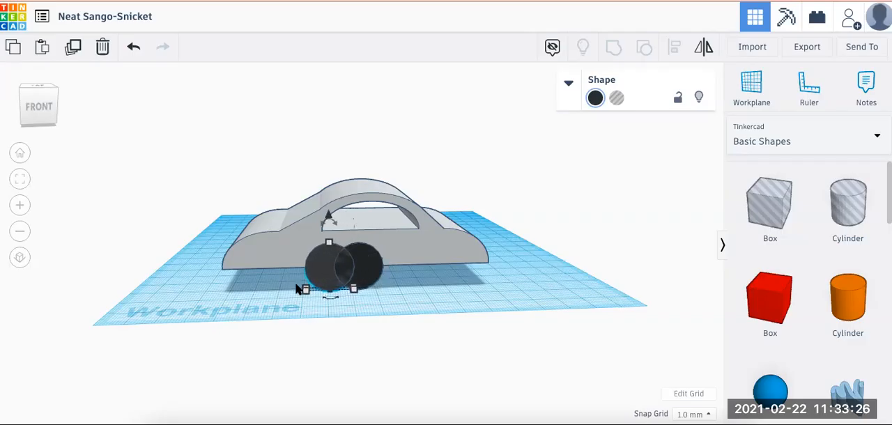
key(Left)
key(Left)
key(Left)
key(Left)
key(Left)
key(Left)
key(Left)
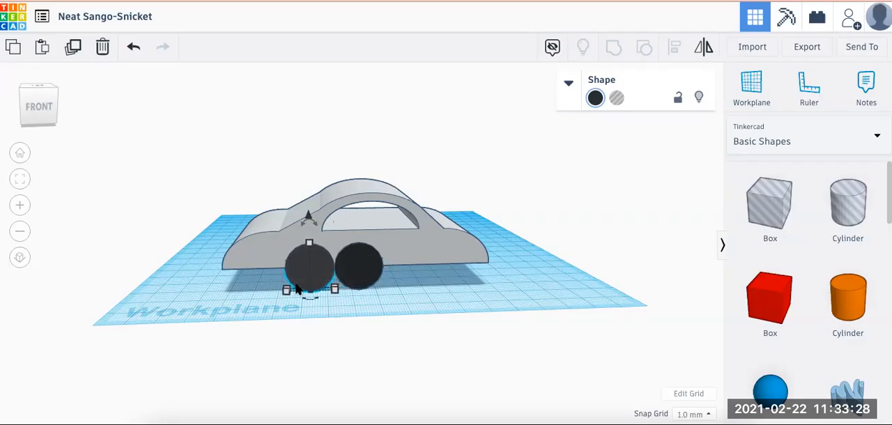
key(Left)
key(Left)
key(Left)
key(Left)
key(Left)
key(Left)
key(Left)
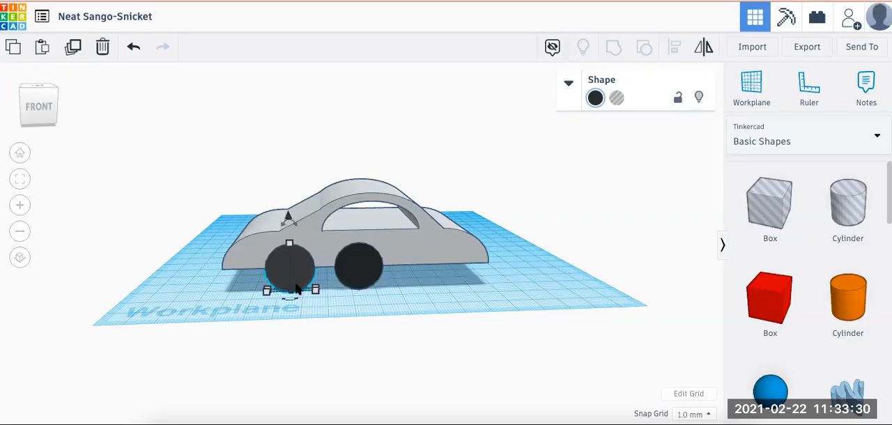
Shift the original centre wheel right along the car's side until it sits beneath the body's right end
click(358, 282)
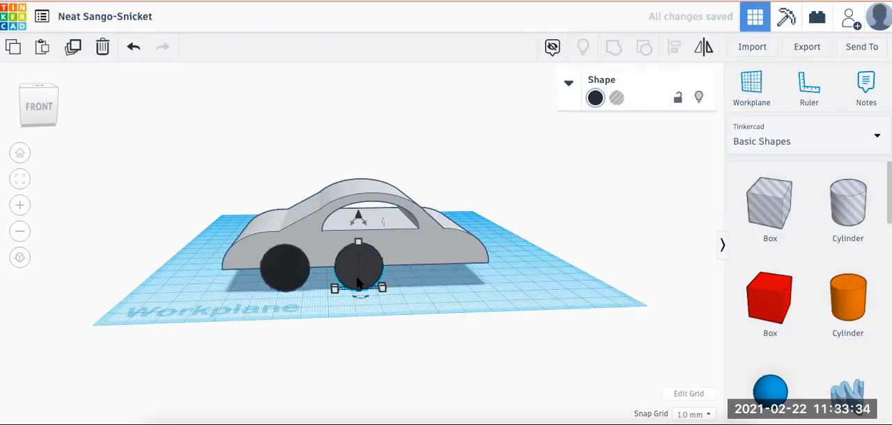
key(Right)
key(Right)
key(Right)
key(Right)
key(Right)
key(Right)
key(Right)
key(Right)
key(Right)
key(Right)
key(Right)
key(Right)
key(Right)
key(Right)
key(Right)
key(Right)
key(Right)
key(Right)
key(Right)
key(Right)
key(Right)
key(Right)
key(Right)
key(Right)
key(Right)
key(Right)
key(Right)
key(Right)
key(Right)
key(Right)
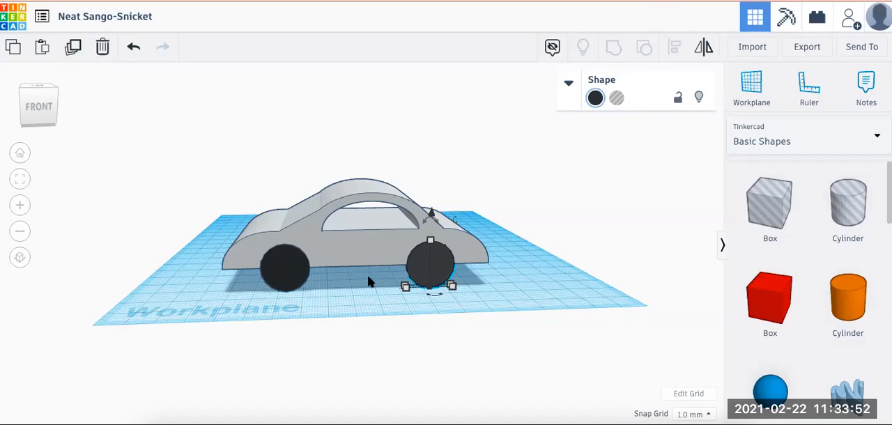
Group the two black wheels on the car's front side into one pair
shift+click(289, 271)
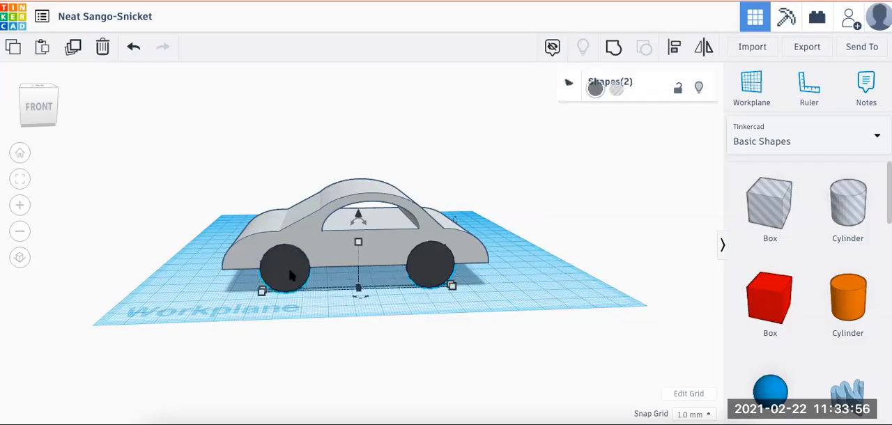
click(613, 50)
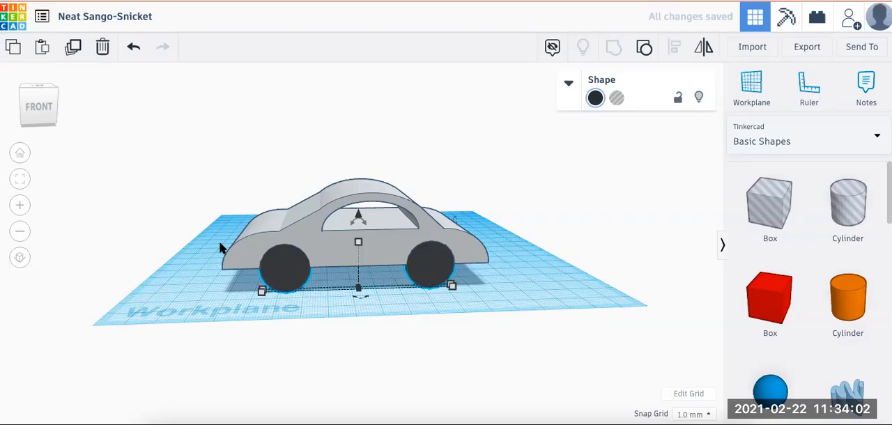
Duplicate the wheel pair and shift the copy across the car's width until it stands out from the opposite side
right_drag(205, 256, 292, 264)
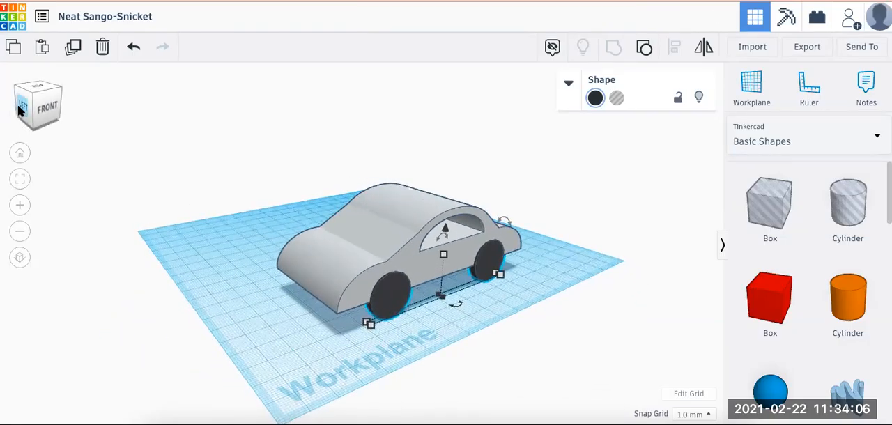
click(20, 109)
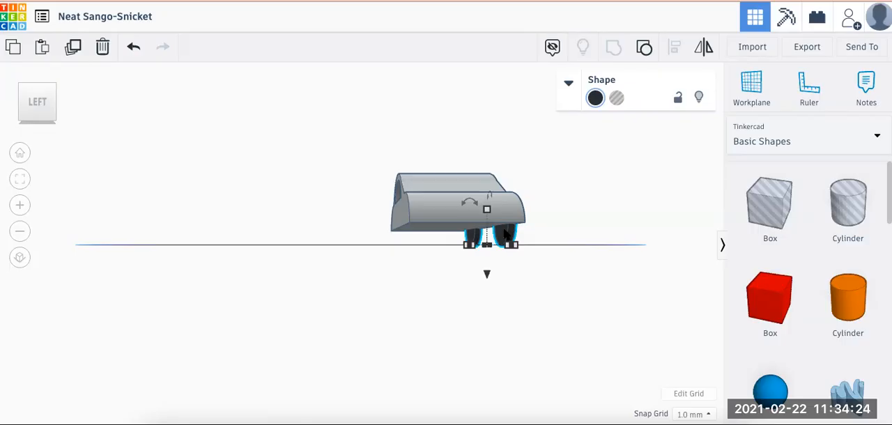
drag(505, 234, 497, 234)
click(129, 46)
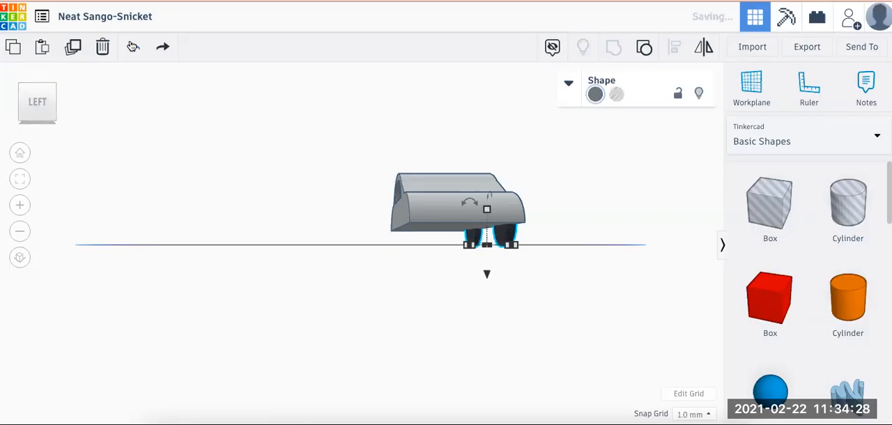
click(75, 47)
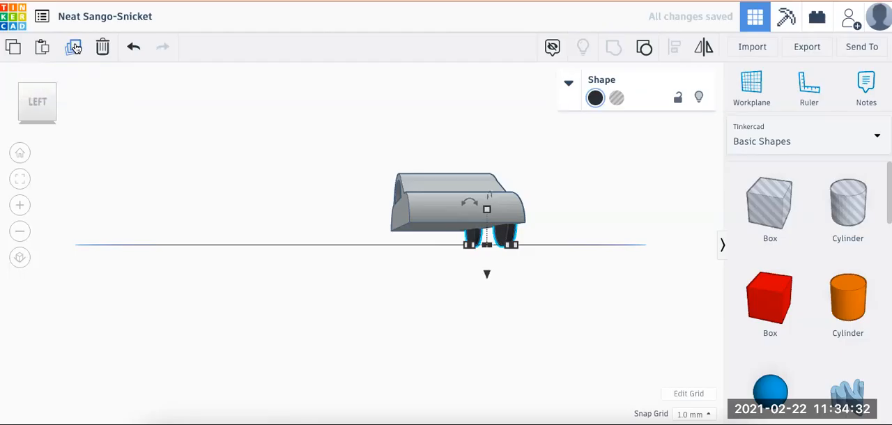
key(Left)
key(Left)
key(Left)
key(Left)
key(Left)
key(Left)
key(Left)
key(Left)
key(Left)
key(Left)
key(Left)
key(Left)
key(Left)
key(Left)
key(Left)
key(Left)
key(Left)
key(Left)
key(Left)
key(Left)
key(Left)
key(Left)
key(Left)
key(Left)
key(Left)
key(Left)
key(Left)
key(Left)
key(Left)
key(Left)
key(Left)
key(Left)
key(Left)
key(Left)
key(Left)
key(Left)
key(Left)
key(Left)
key(Left)
key(Left)
key(Left)
key(Left)
key(Left)
key(Left)
key(Left)
key(Left)
key(Left)
key(Left)
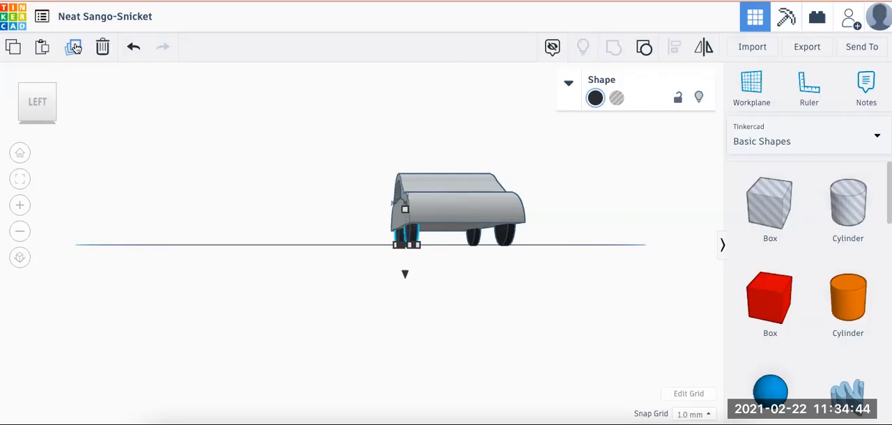
key(Left)
key(Left)
key(Left)
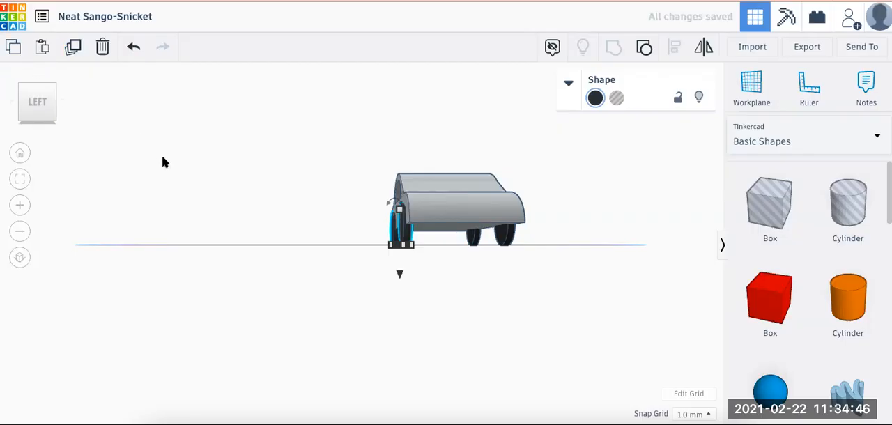
Group the car body and both wheel pairs into one shape
click(162, 157)
right_drag(215, 188, 289, 190)
right_drag(320, 241, 218, 218)
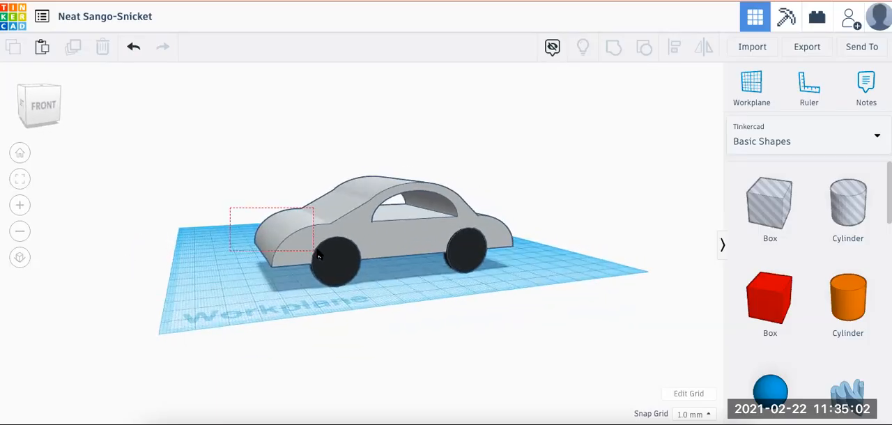
drag(438, 289, 439, 289)
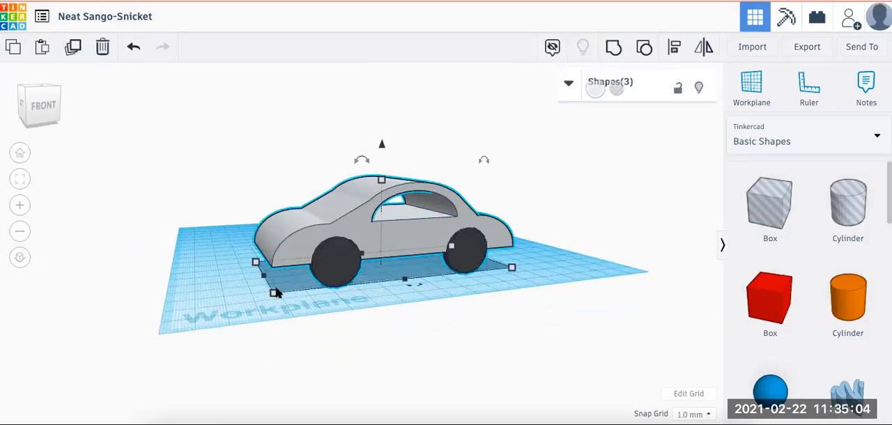
right_drag(224, 288, 249, 303)
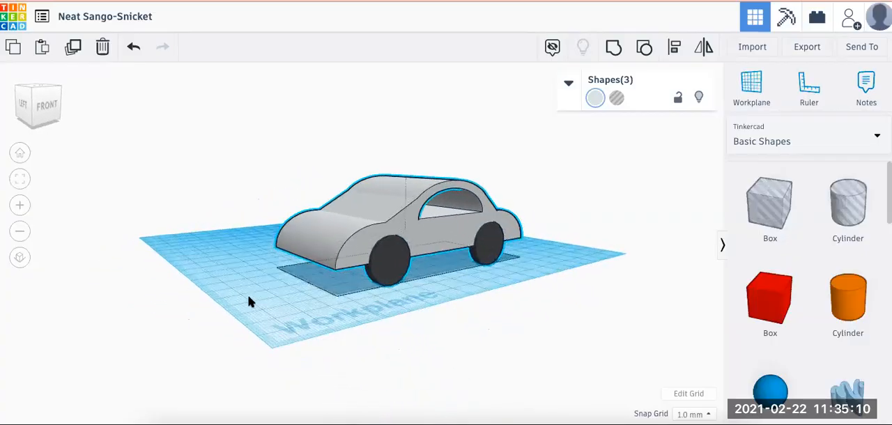
click(613, 50)
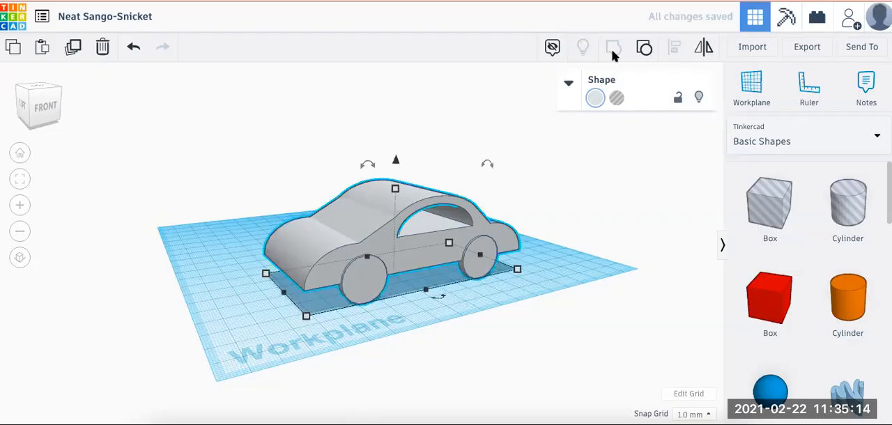
Set the grouped car's colour to Multicolor so the body keeps its grey and the wheels their black
click(596, 98)
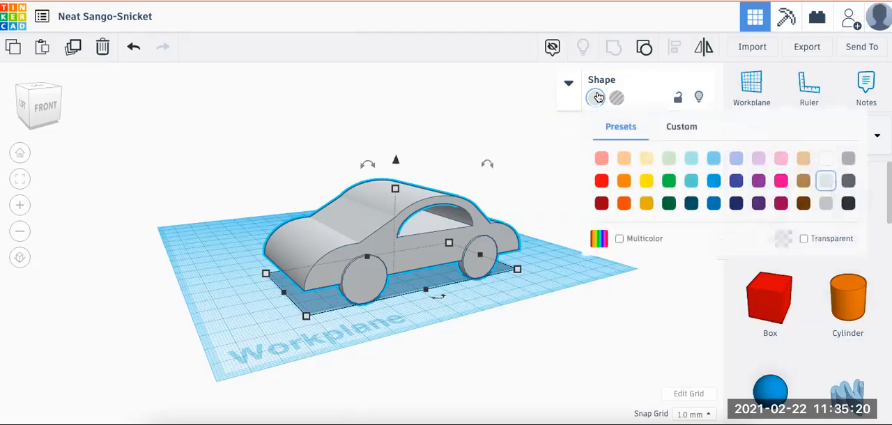
click(619, 239)
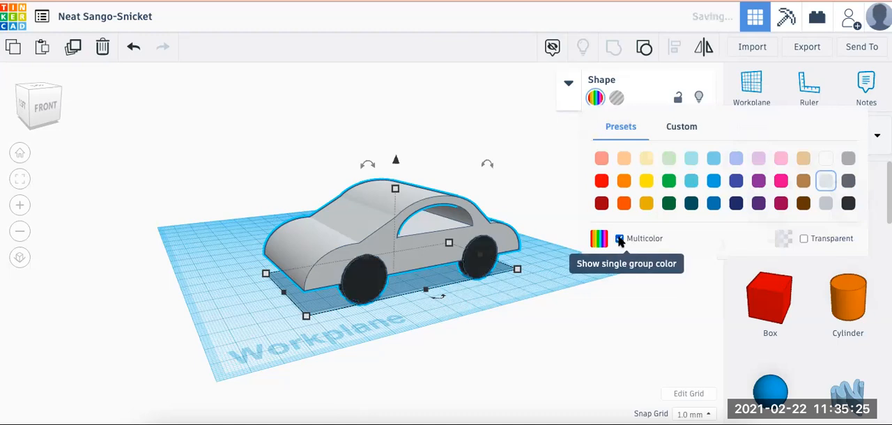
click(242, 322)
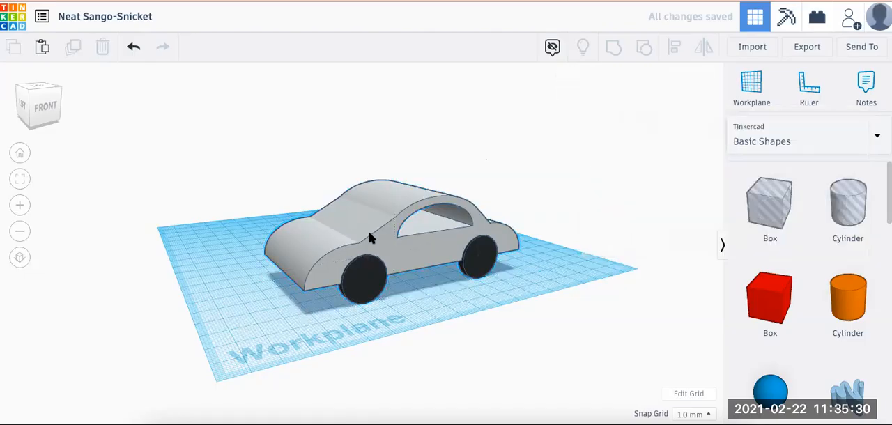
Move the grouped car on the workplane about 10 mm along its length and about 4.5 mm sideways
drag(363, 228, 297, 282)
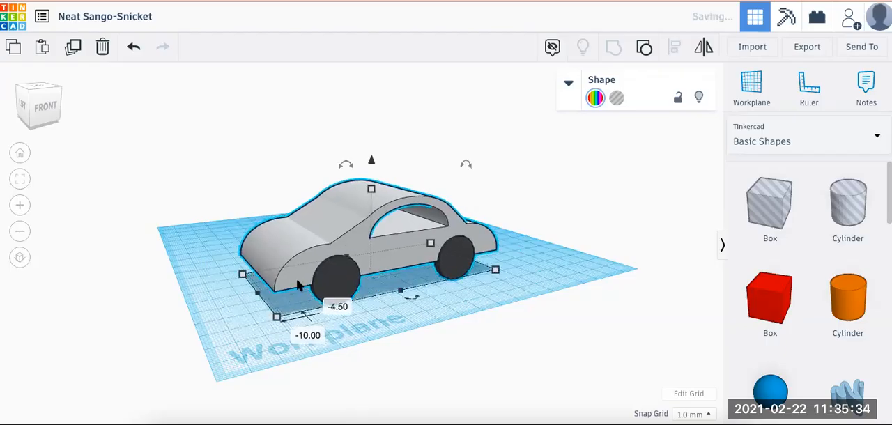
click(244, 321)
right_drag(244, 320, 186, 320)
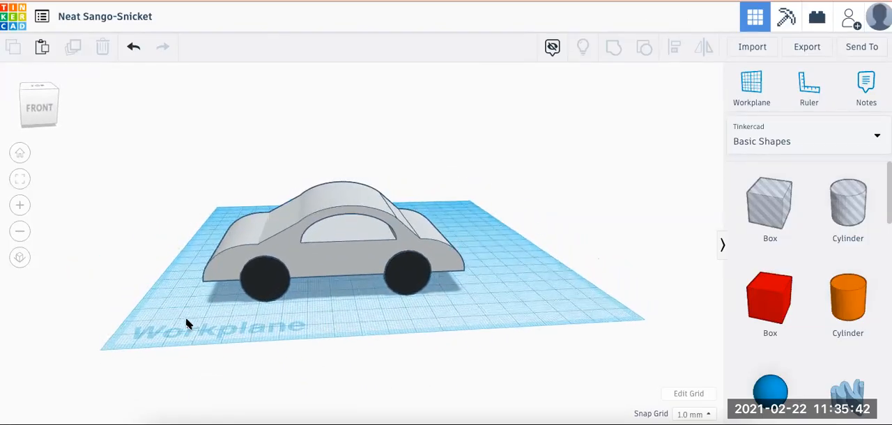